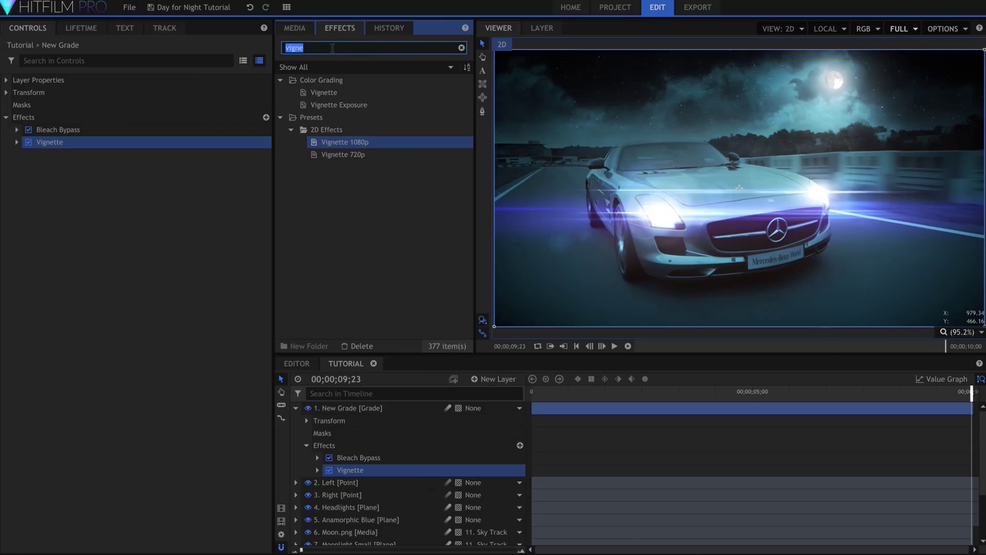
Add a Hue, Saturation & Lightness effect to the New Grade layer and set its master saturation to 45.
text(ue)
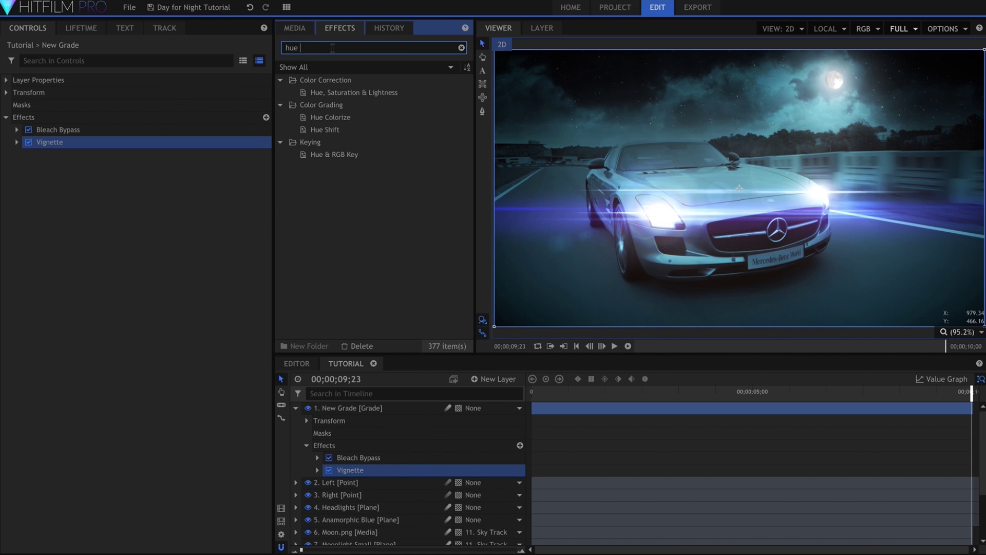
drag(337, 92, 65, 155)
click(17, 154)
click(28, 179)
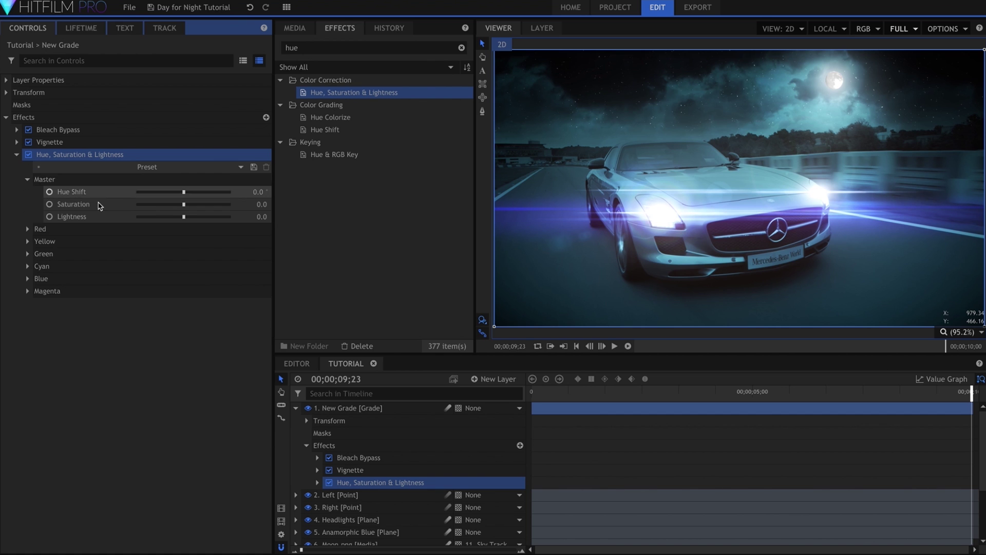
click(259, 204)
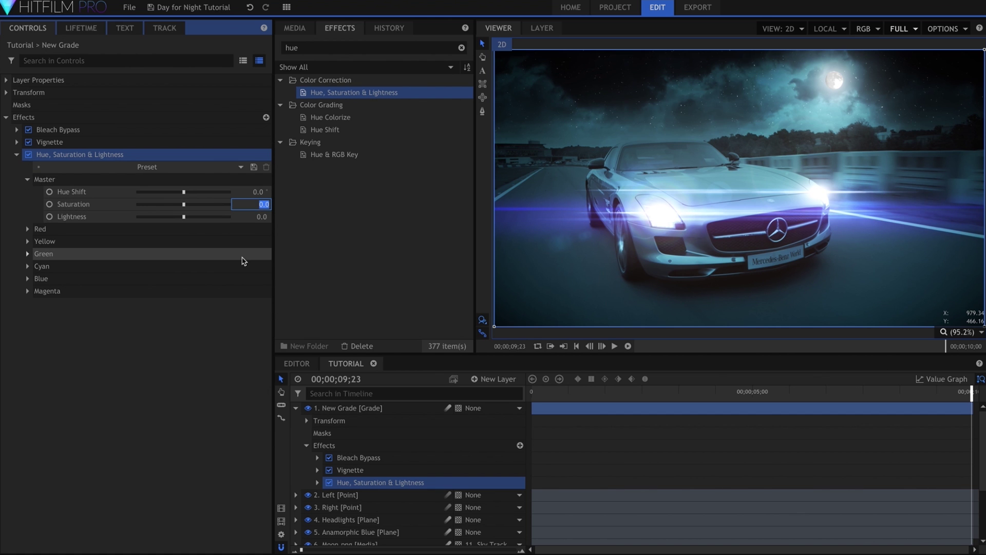
text(45)
key(Return)
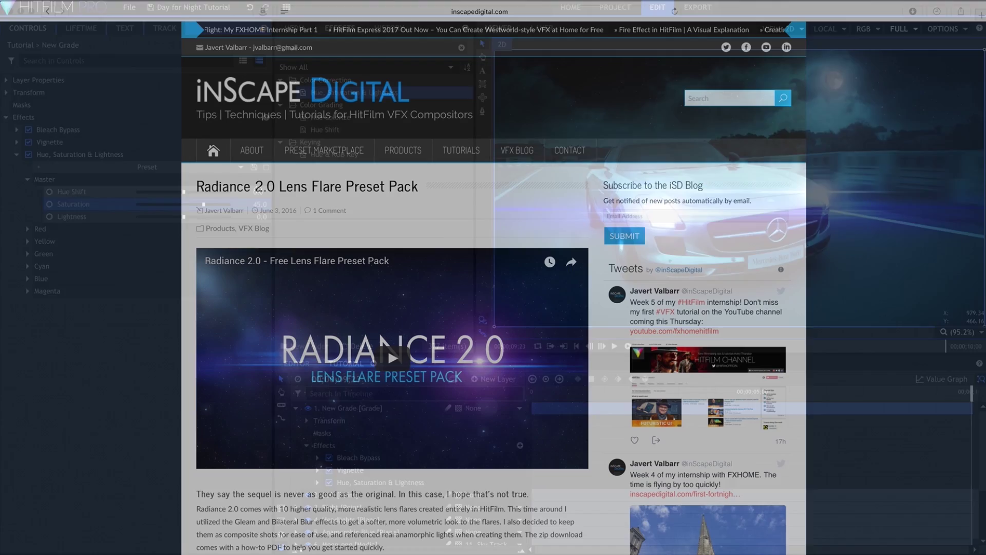
In the web browser, look through the Radiance 2.0 lens flare pack and Bokeh lens dirt texture pack pages.
scroll(493, 288, down, 5)
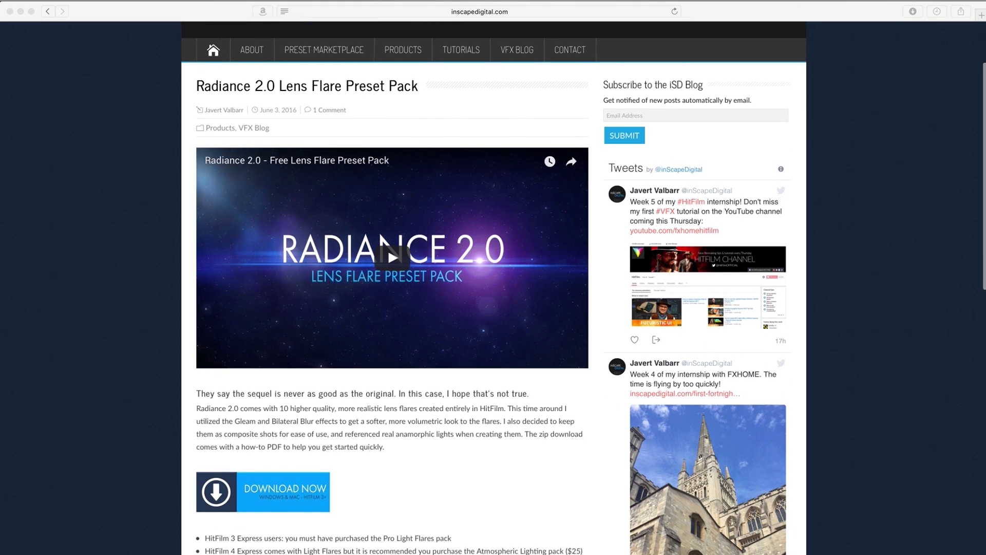
scroll(494, 288, down, 2)
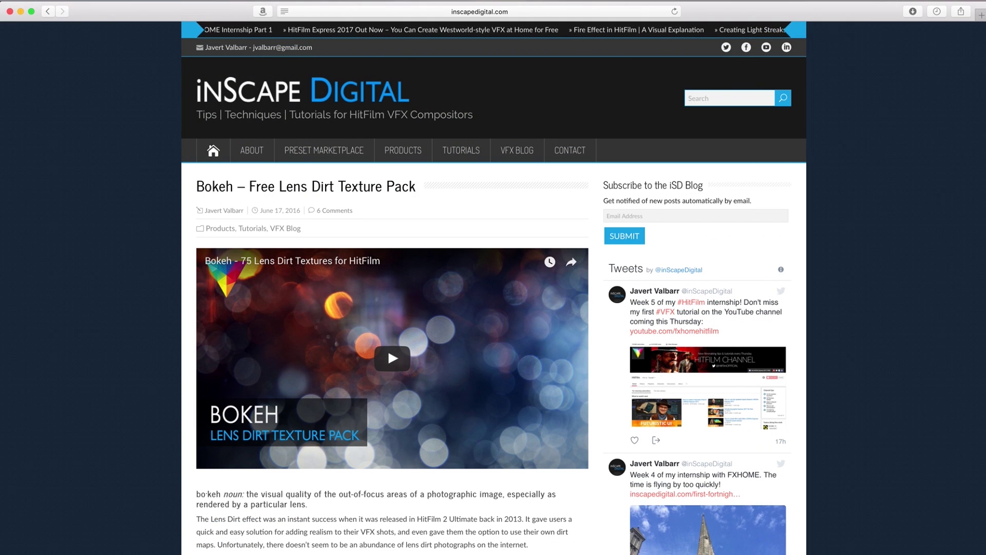
scroll(493, 288, down, 4)
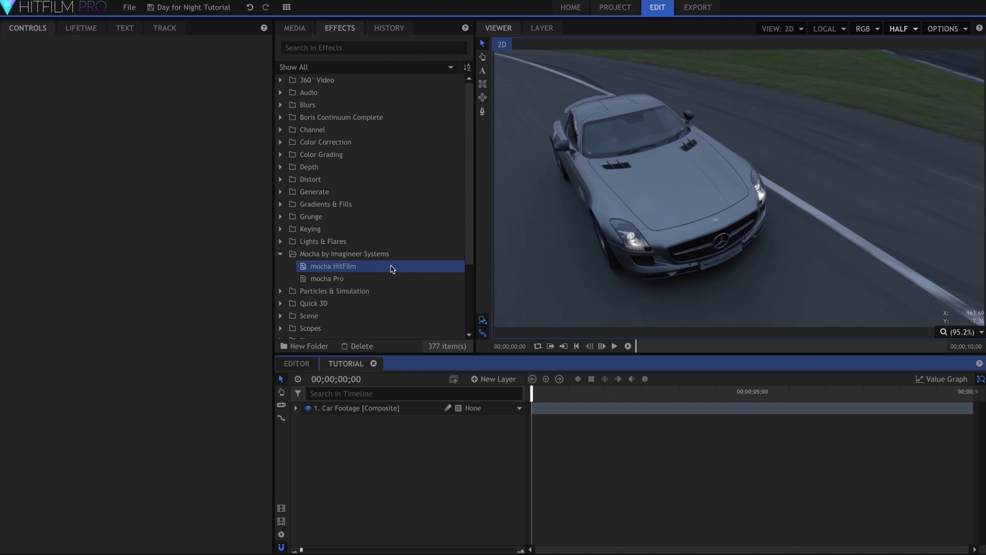
Apply the mocha HitFilm effect to the Car Footage layer and launch mocha from it.
drag(393, 269, 391, 415)
click(16, 117)
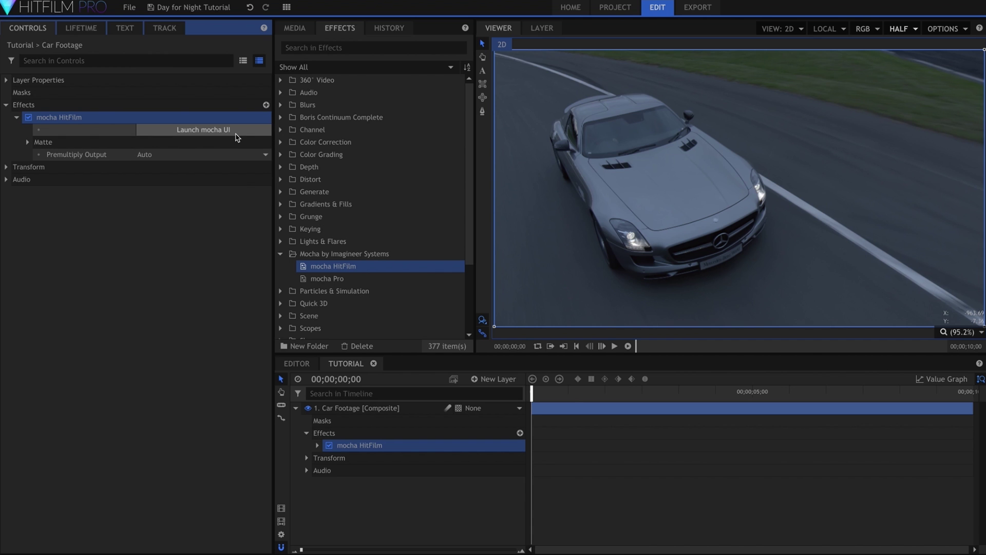
click(237, 138)
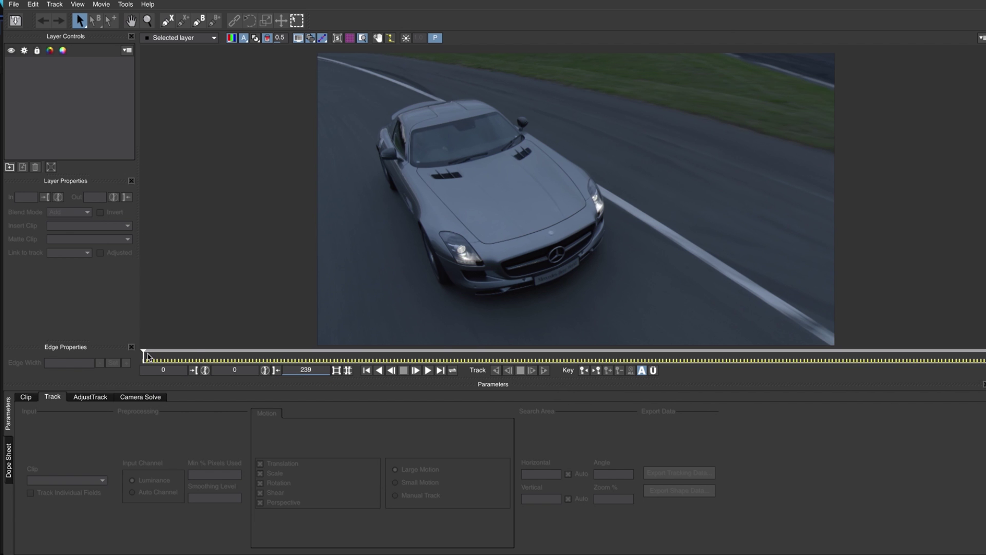
On the last frame, frame 239, draw a closed X-Spline around the cloudy sky above the car and trees.
drag(144, 353, 981, 354)
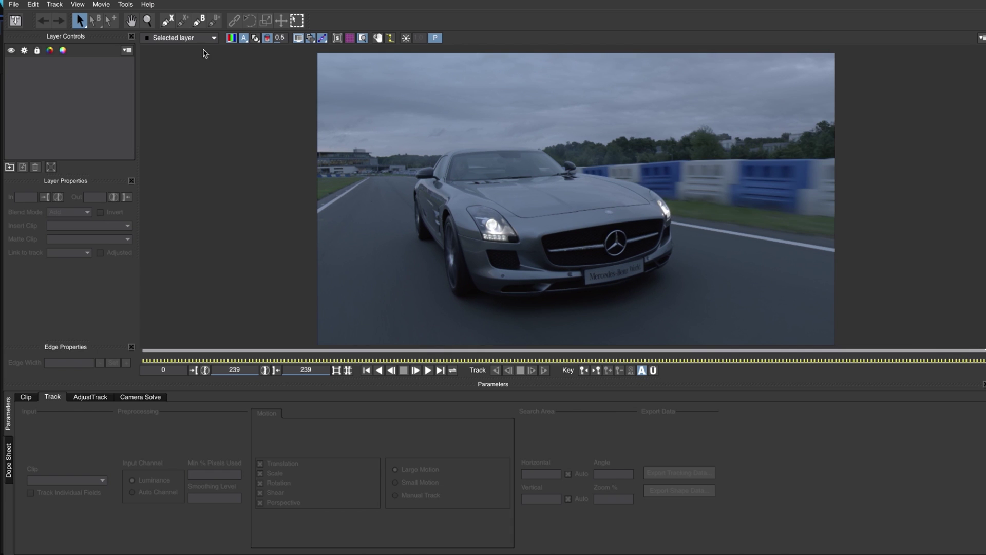
click(172, 24)
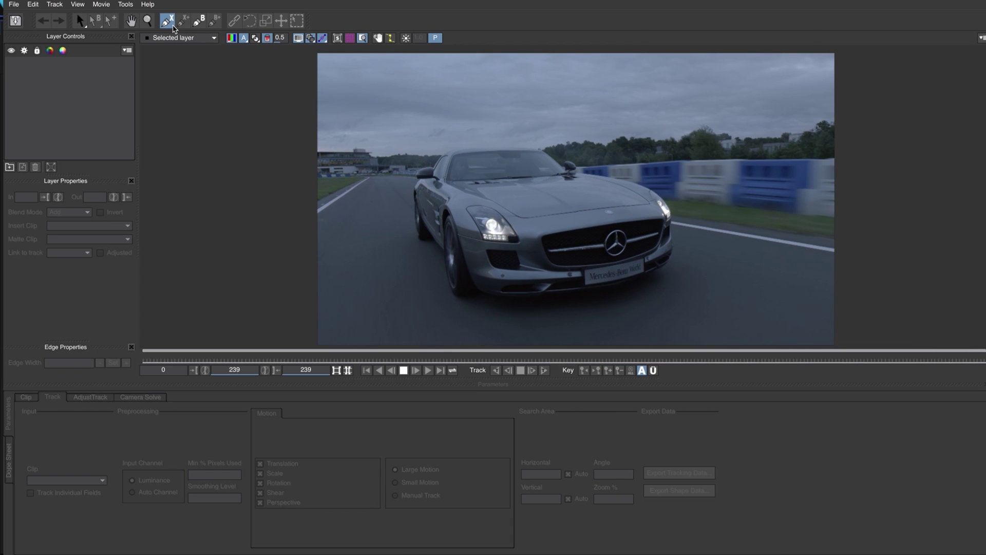
click(483, 77)
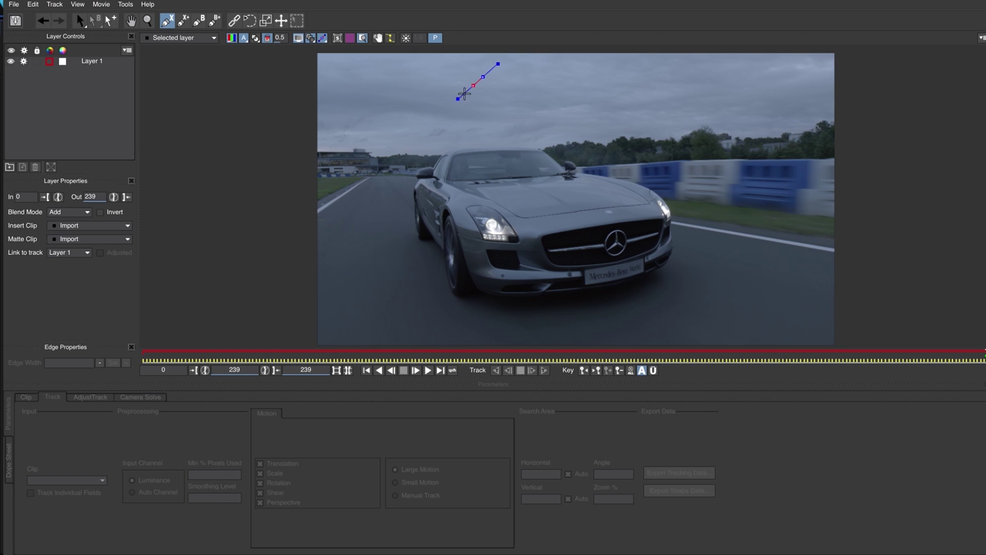
click(437, 114)
click(414, 141)
click(466, 146)
click(547, 137)
click(564, 136)
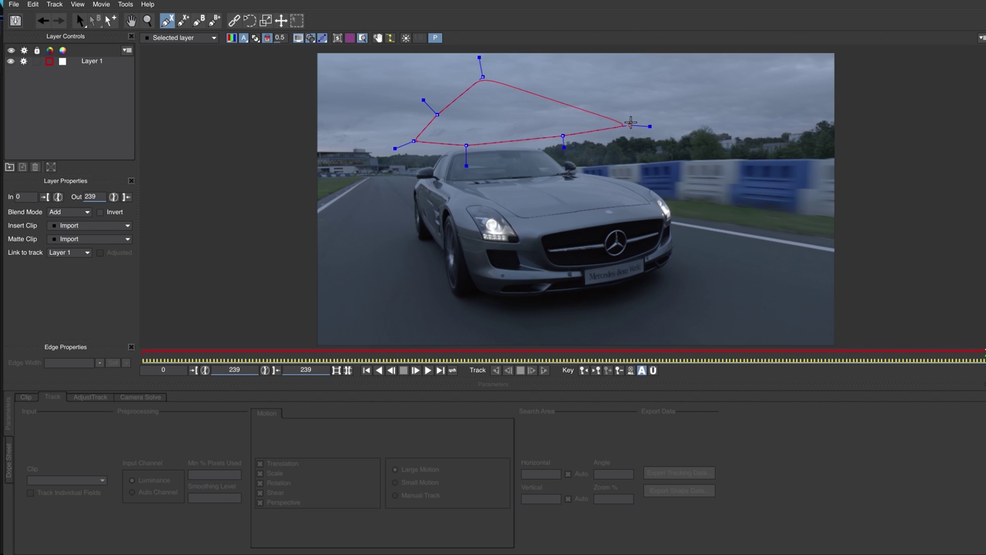
click(639, 117)
click(726, 116)
click(726, 60)
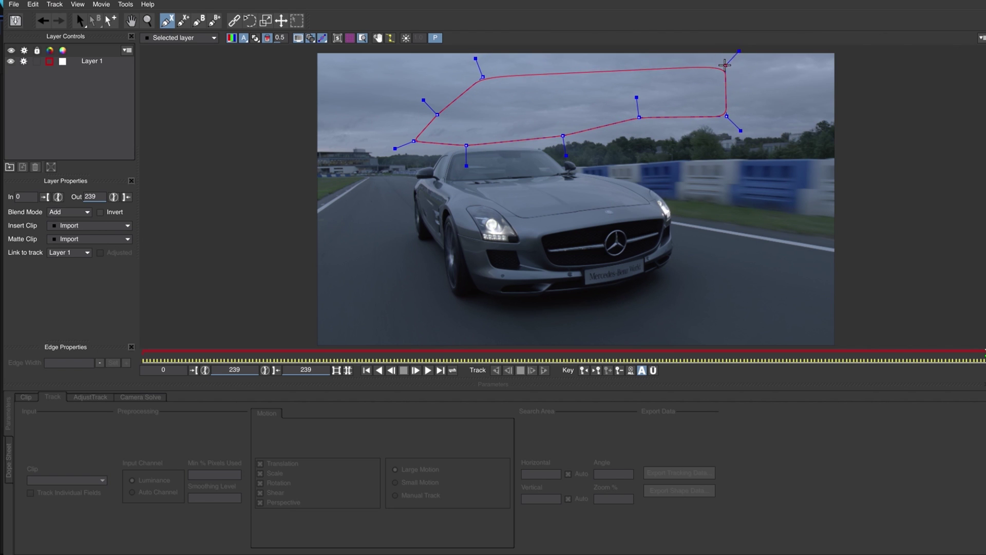
right_click(565, 62)
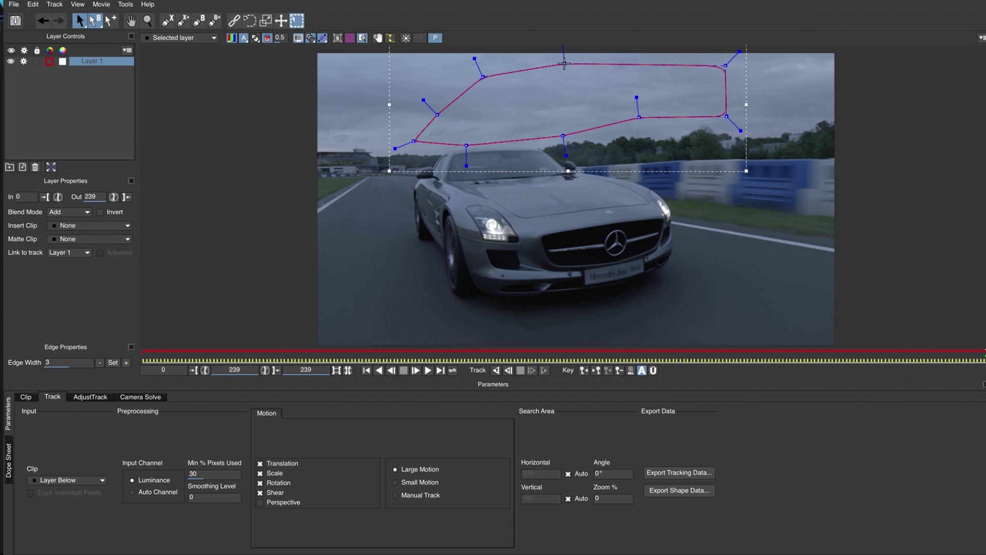
Set Min % Pixels Used to 90 and track the sky layer backwards from the last frame.
double_click(204, 475)
click(496, 370)
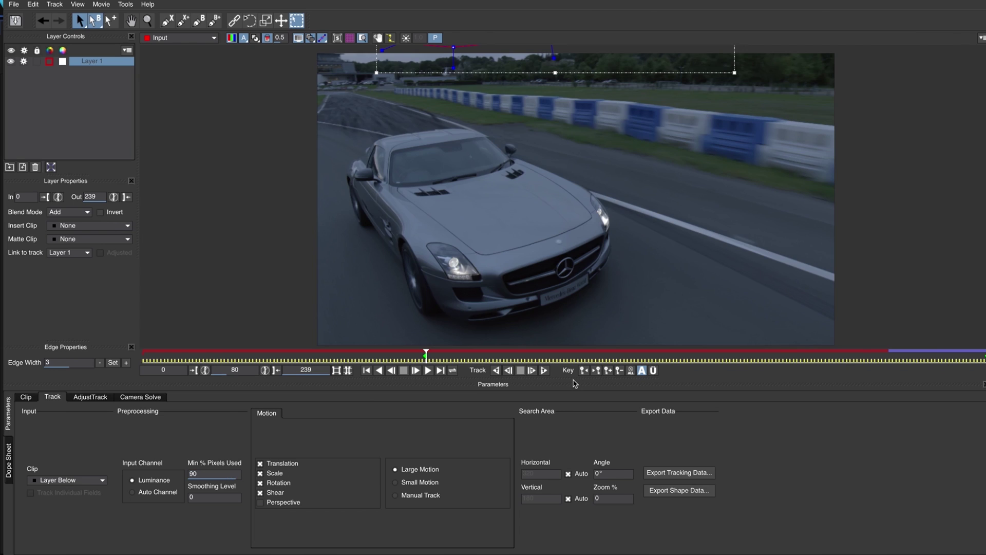
Export the tracking data as HitFilm Transform Data to Sky Track.hfcs in the Day for Night Tutorial folder.
click(692, 479)
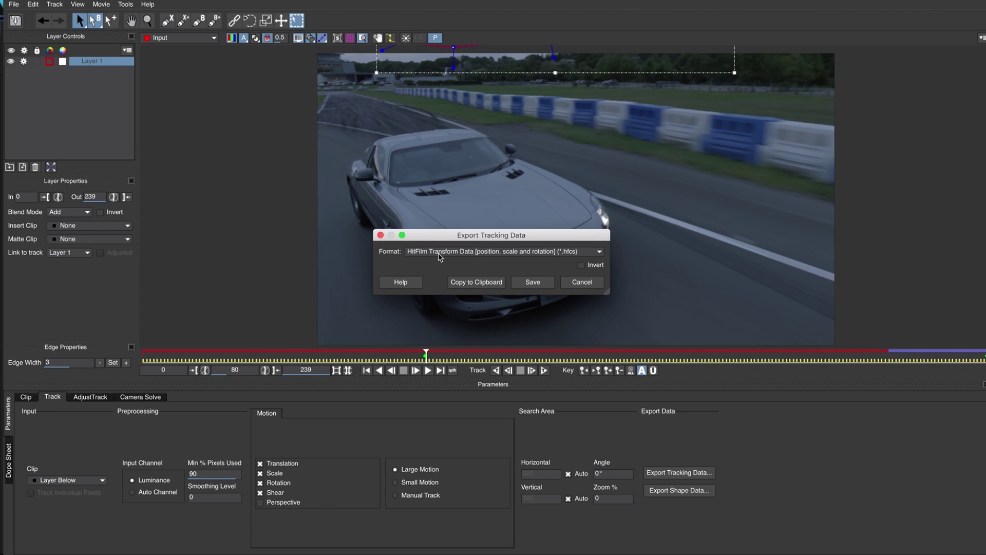
click(548, 288)
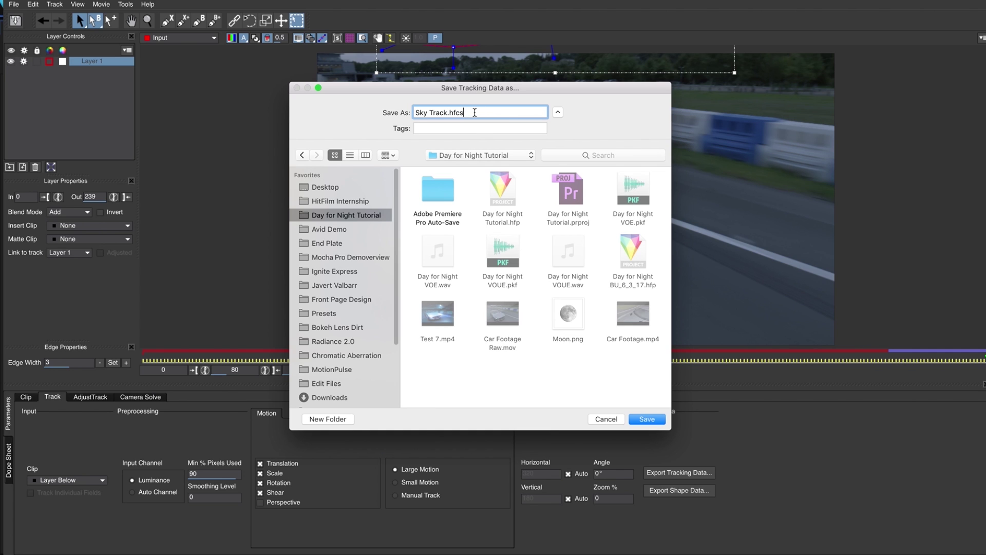
key(Return)
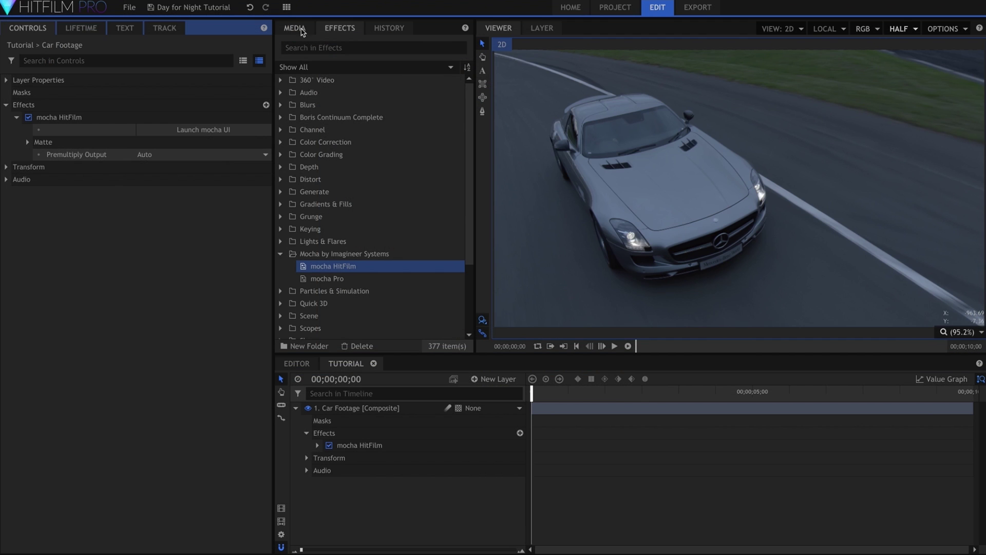
Back in HitFilm, import Sky Track.hfcs as a composite shot.
click(301, 31)
click(341, 47)
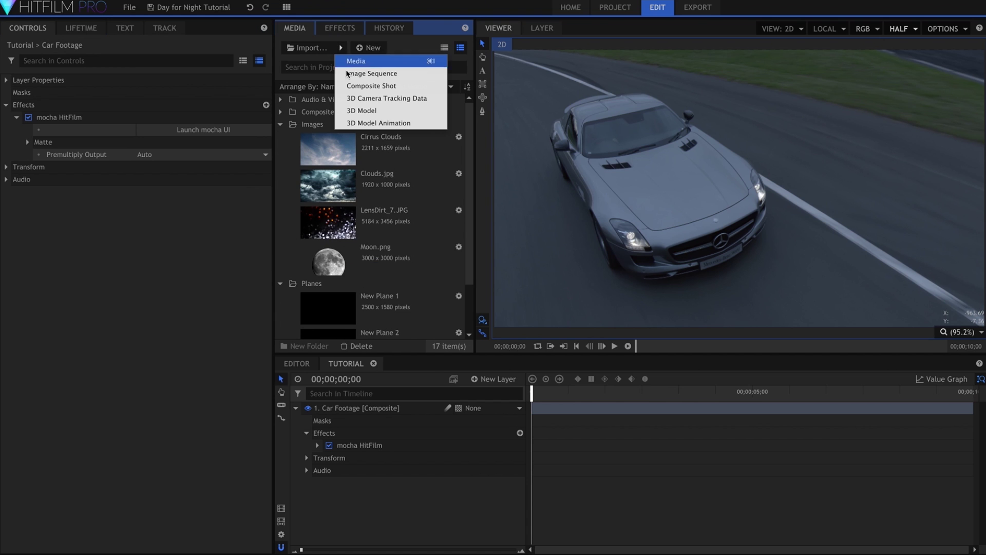
click(404, 87)
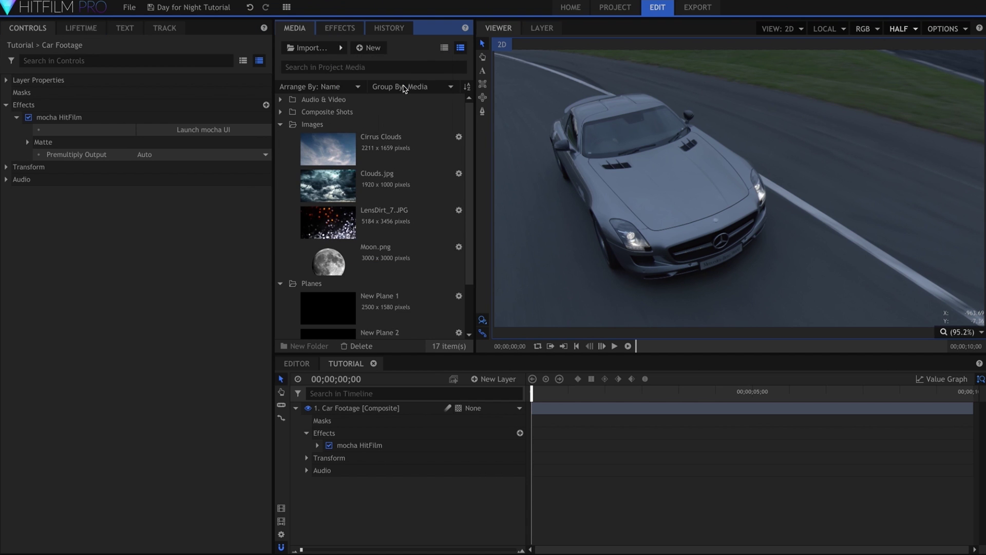
click(473, 128)
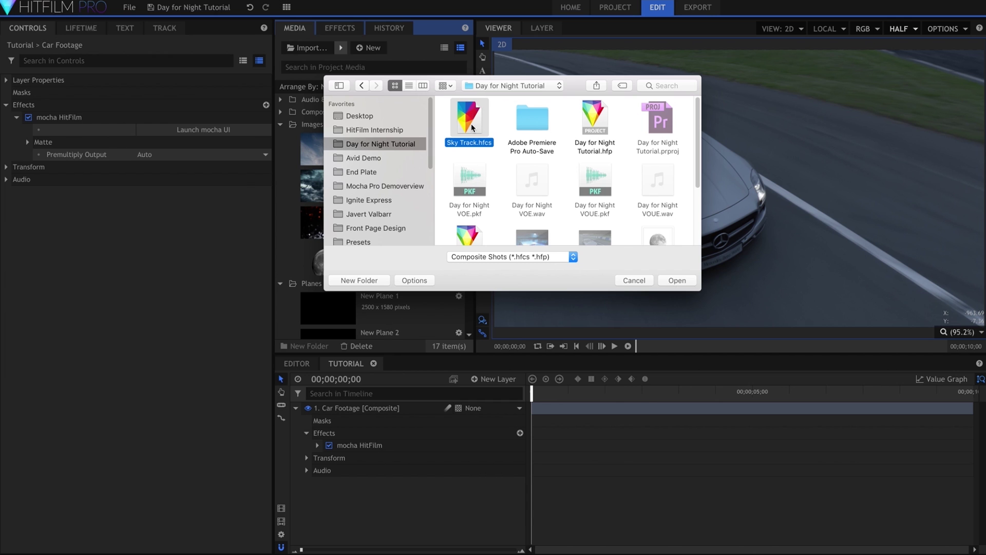
double_click(473, 128)
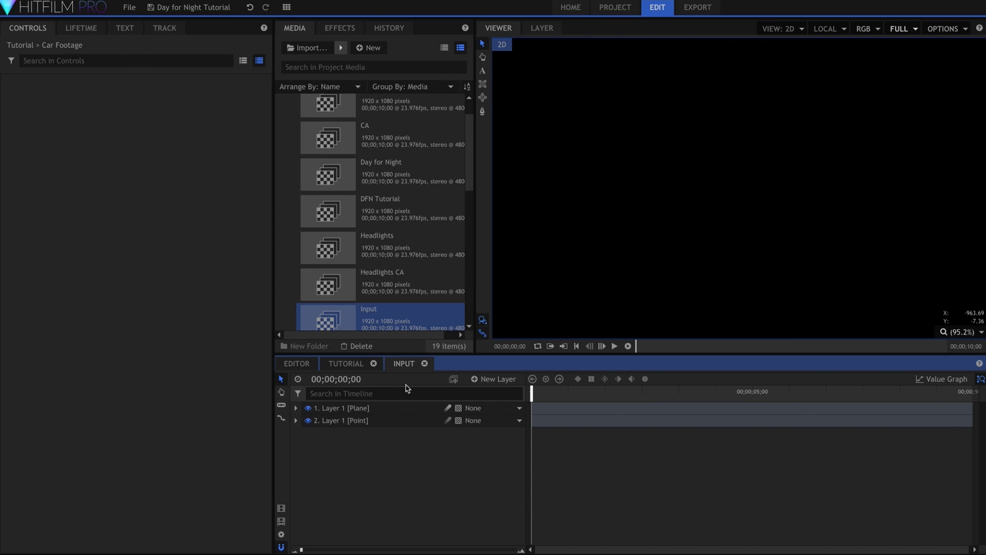
Delete the plane layer from the imported composite shot and transfer its tracked point layer to the Tutorial composite shot.
click(400, 410)
key(Delete)
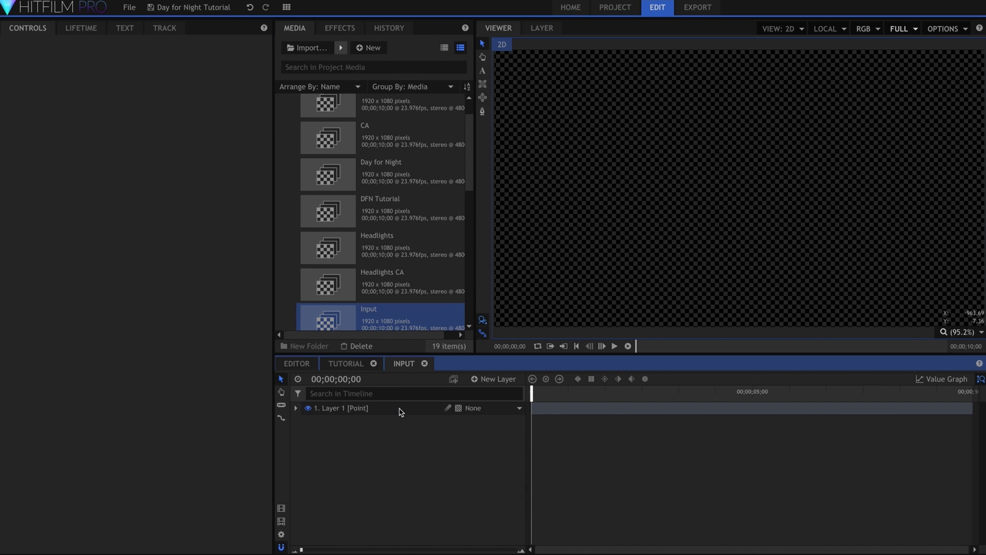
click(401, 409)
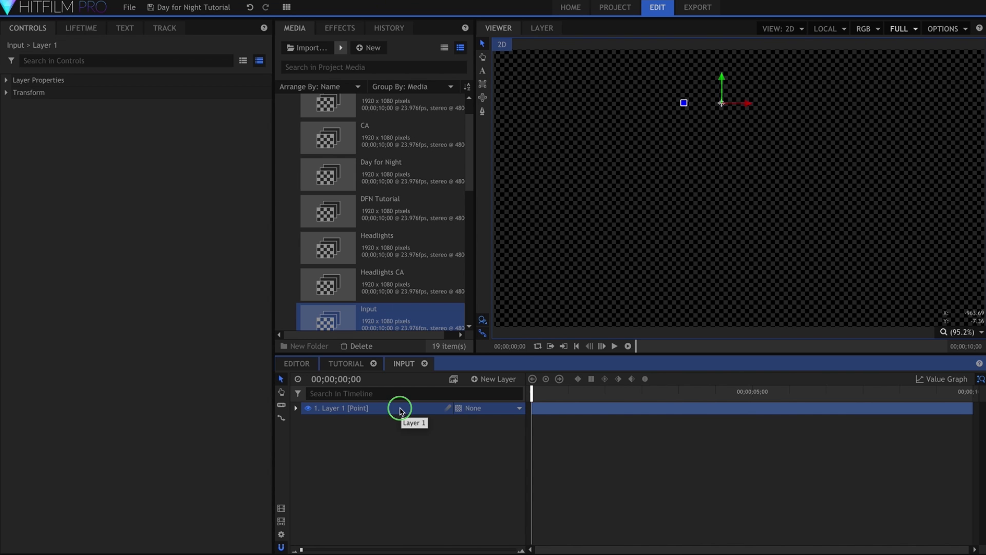
right_click(401, 410)
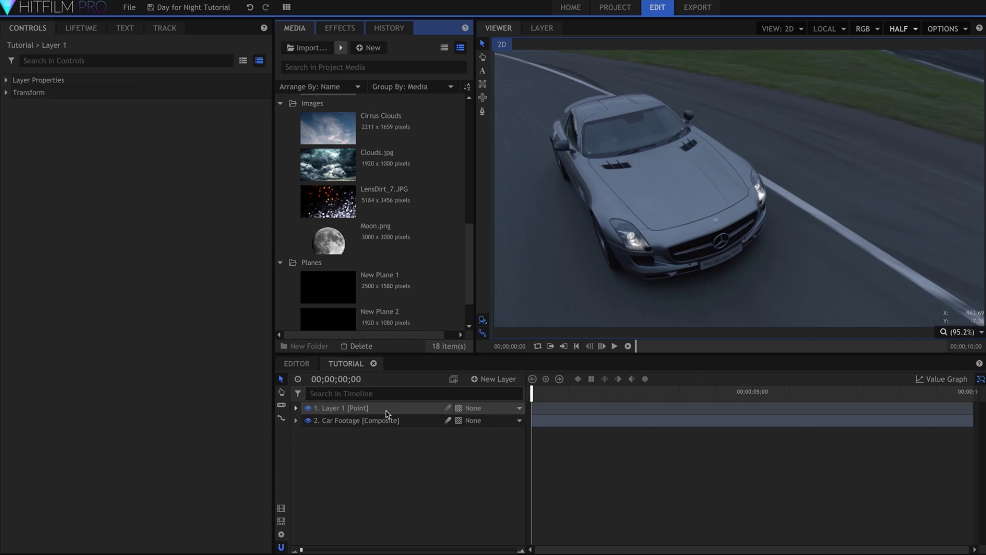
Rename the point layer in the Tutorial timeline as Sky Track.
double_click(386, 411)
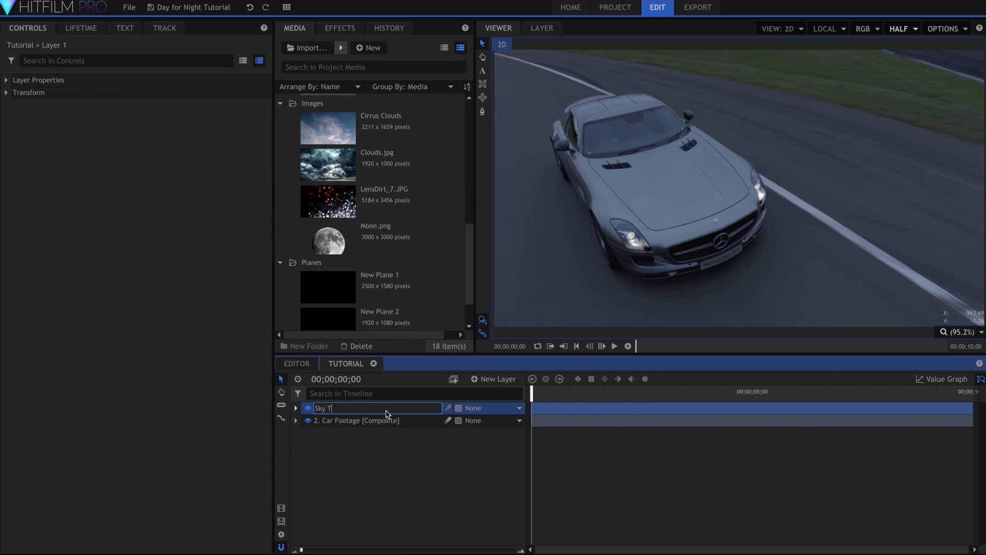
key(Return)
click(400, 466)
At the last frame, add Clouds.jpg above the Sky Track layer and move it up to about -27.3, 493.9.
key(End)
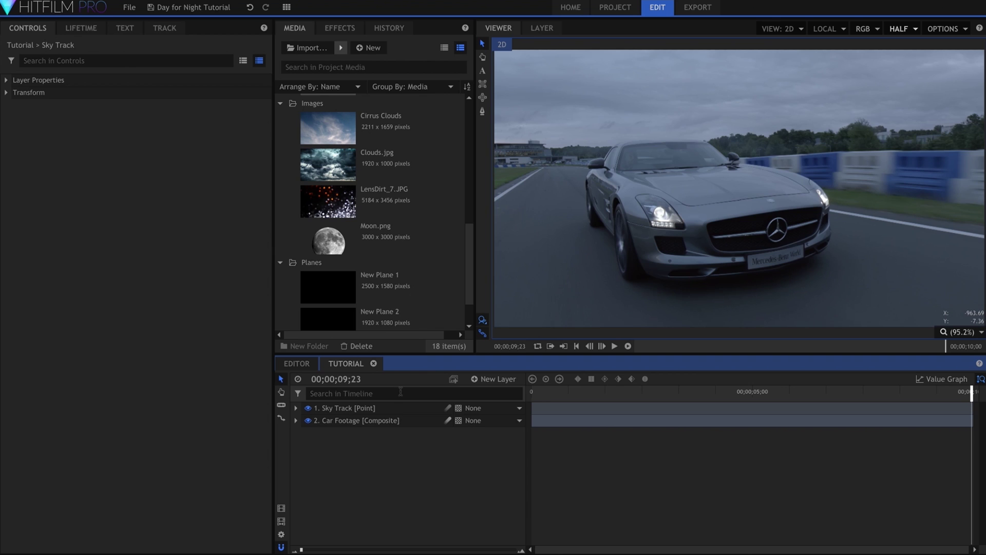
drag(340, 162, 402, 407)
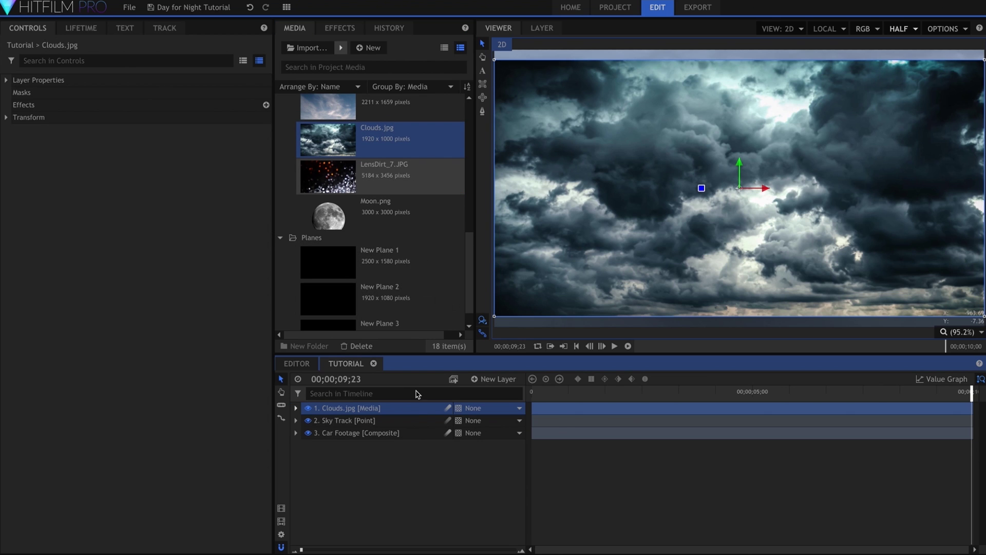
drag(739, 189, 732, 63)
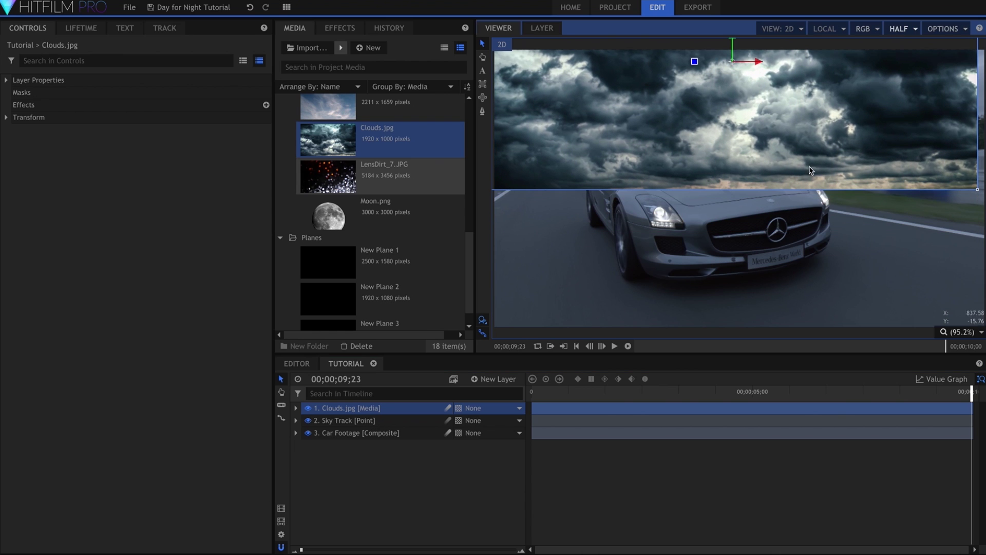
Scale the Clouds.jpg layer to 136% and shift it to about 16.8, 481.3.
click(5, 117)
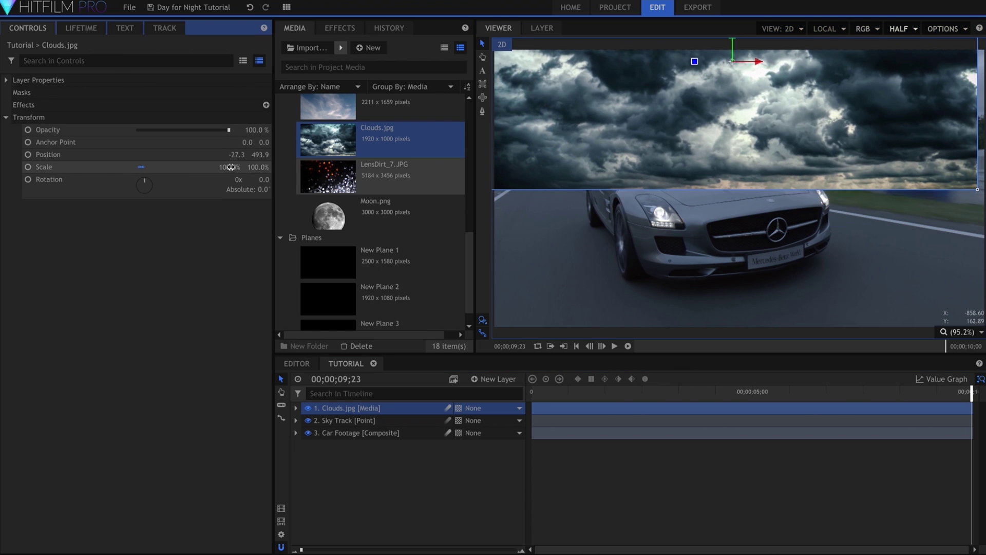
drag(230, 167, 245, 166)
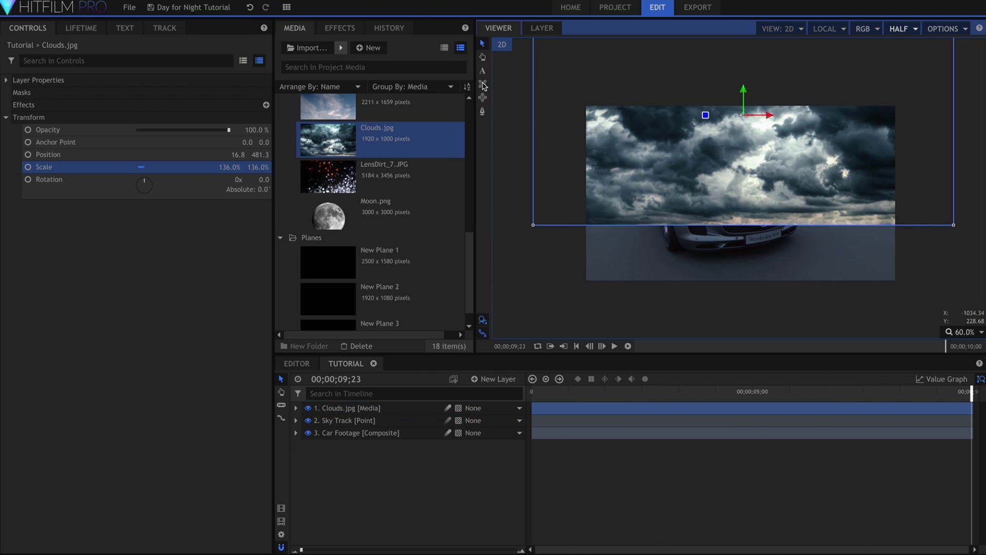
Draw a rectangular mask on Clouds.jpg over the car and road below the horizon, and invert the mask.
click(482, 85)
drag(559, 291, 919, 163)
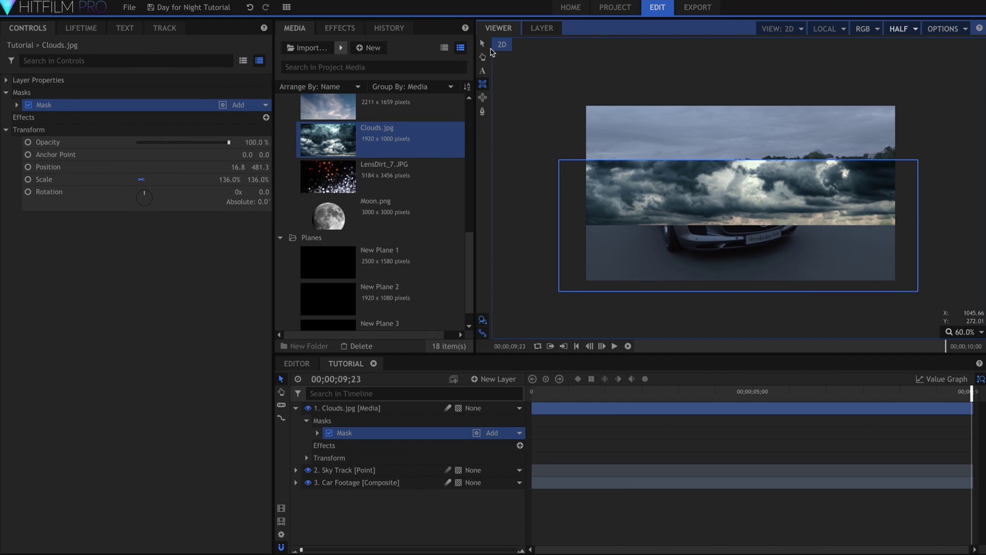
click(223, 105)
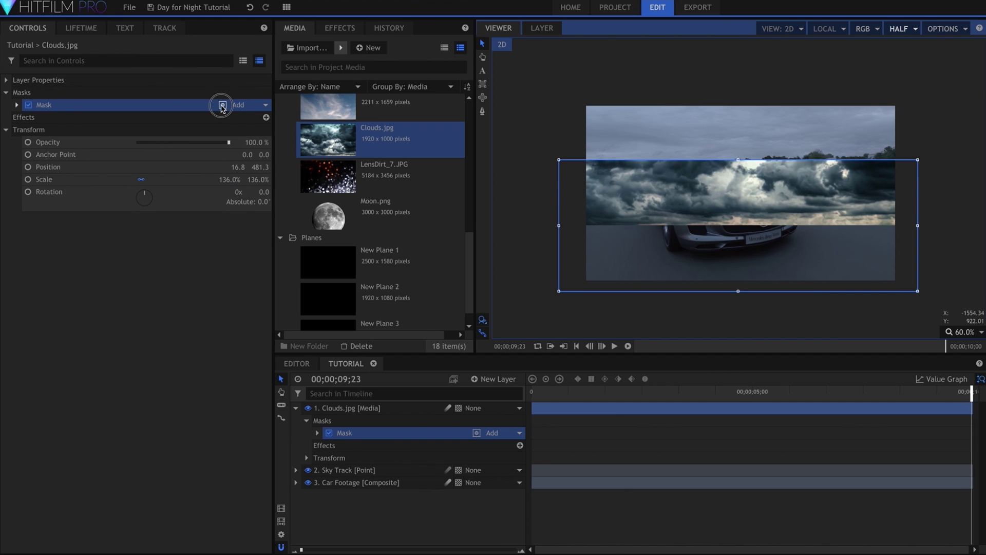
Set the Clouds.jpg mask's feather strength to 147 px and move the mask up so it overlaps the horizon.
click(16, 105)
click(27, 142)
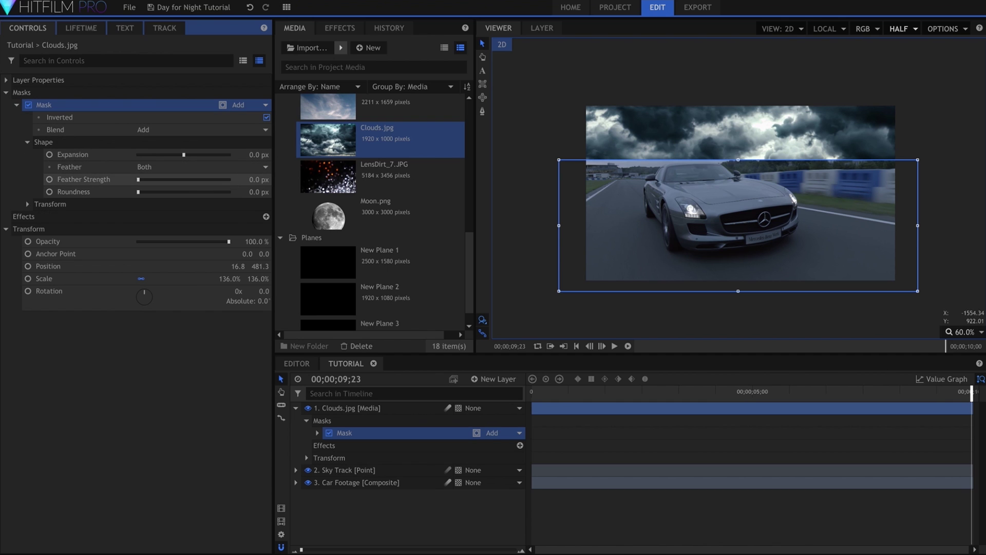
drag(249, 180, 250, 179)
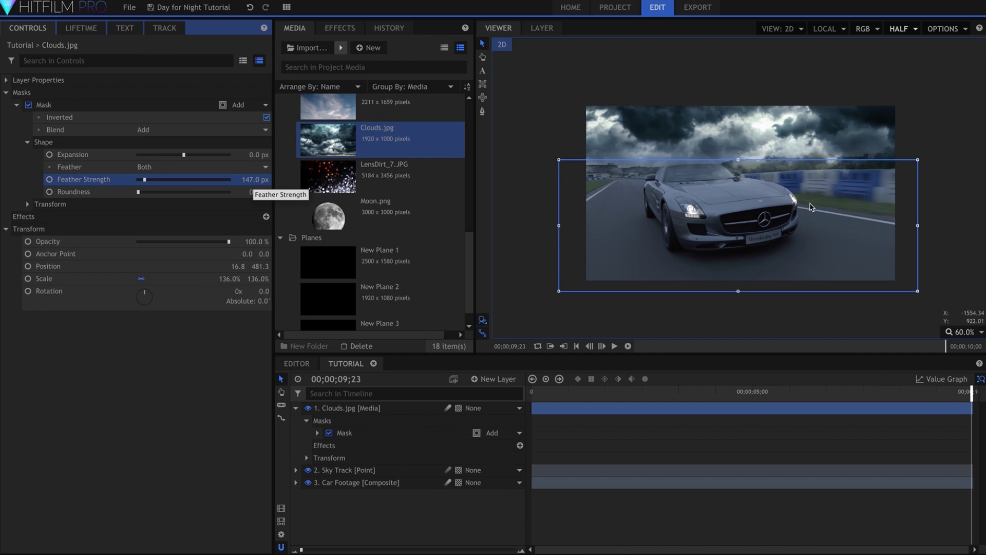
click(788, 147)
drag(788, 148, 782, 134)
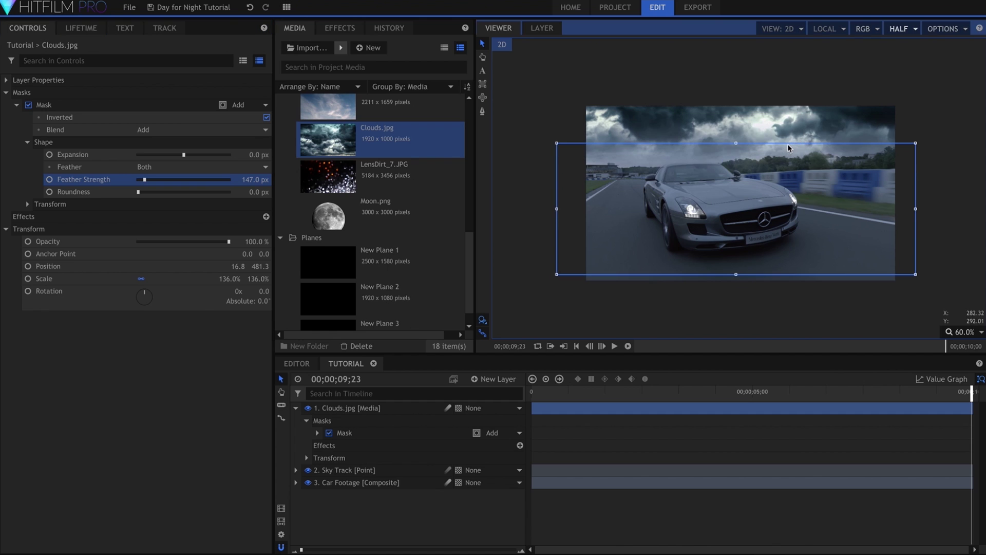
Parent the Clouds.jpg layer to Sky Track and set its blend mode to Overlay.
click(478, 411)
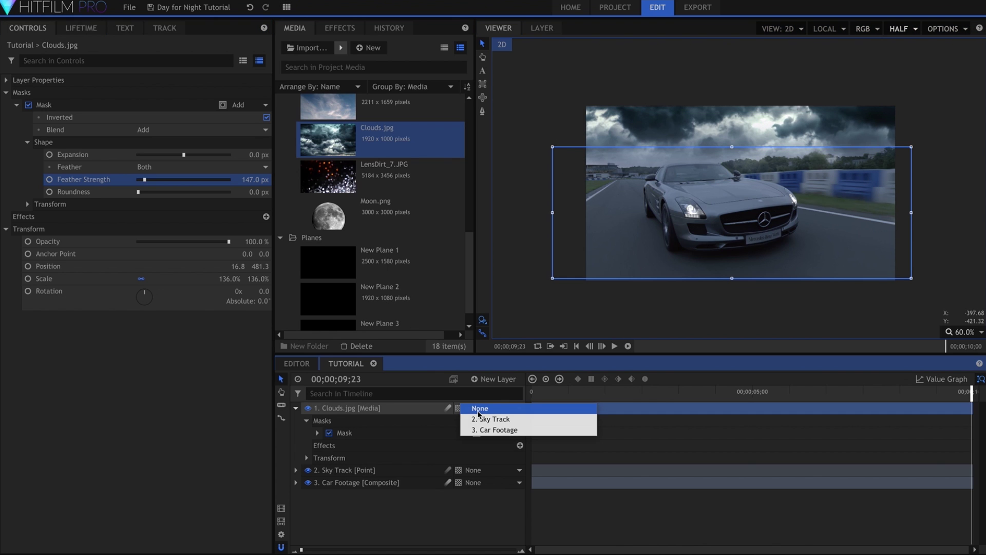
key(Escape)
right_click(403, 409)
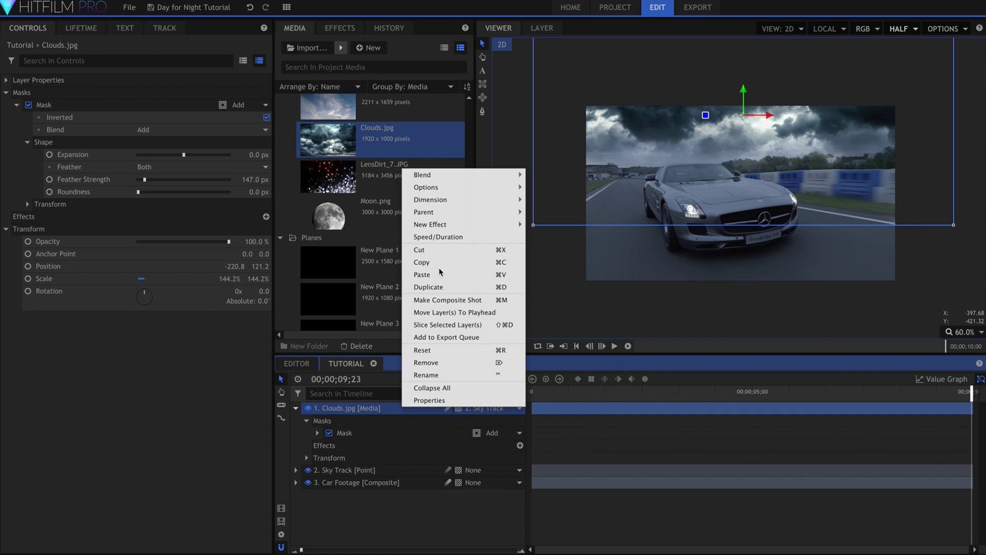
mouse_move(465, 178)
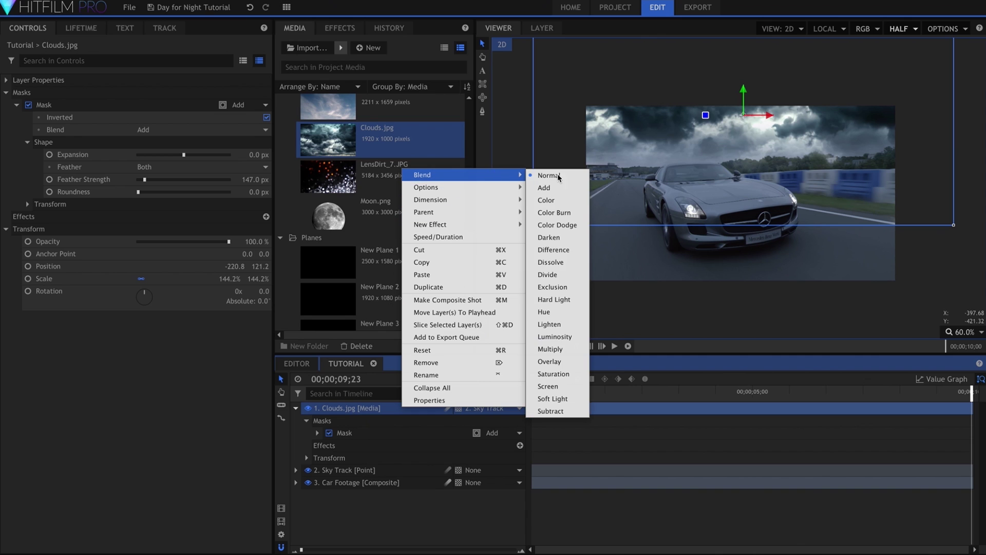
click(565, 364)
click(582, 444)
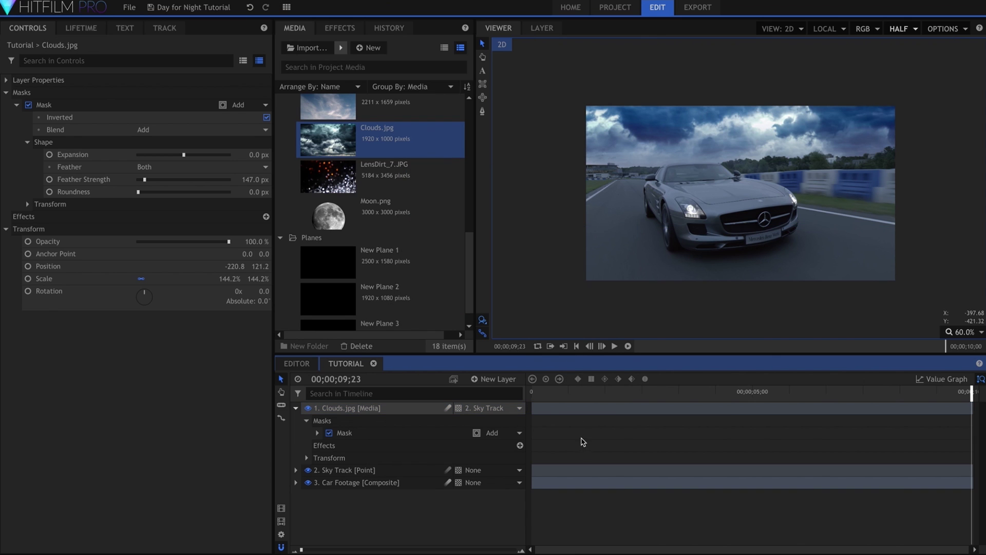
Apply the Day For Night effect to the Car Footage layer.
click(960, 333)
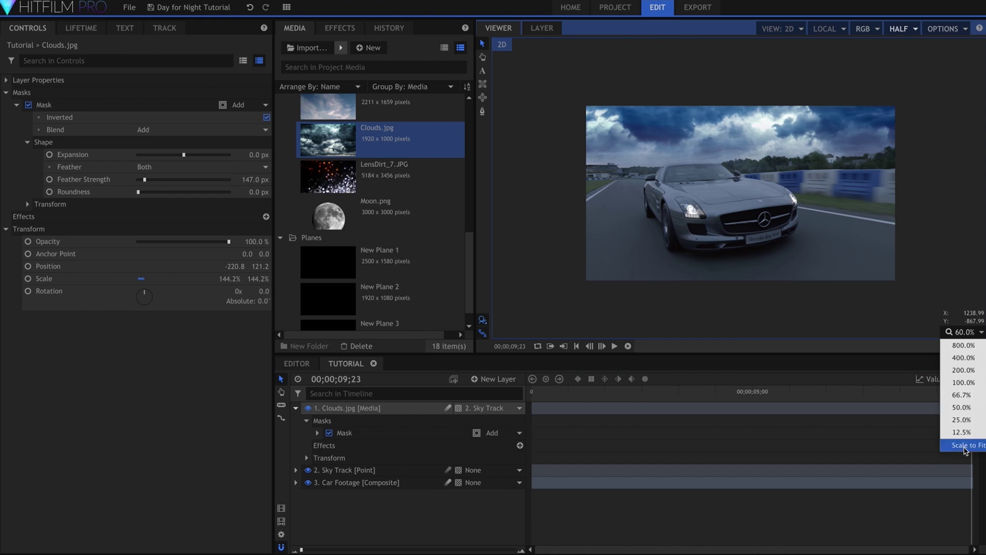
click(966, 451)
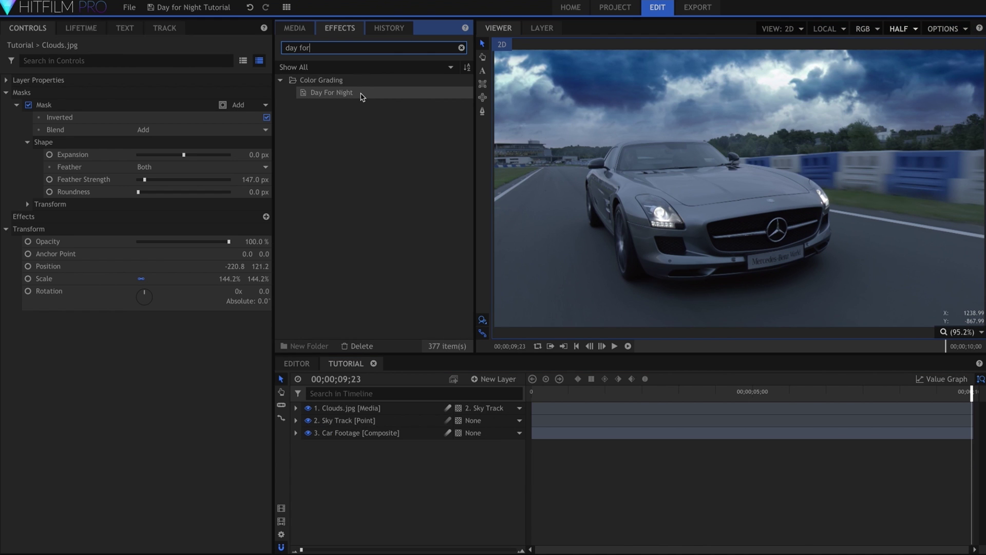
drag(363, 96, 398, 434)
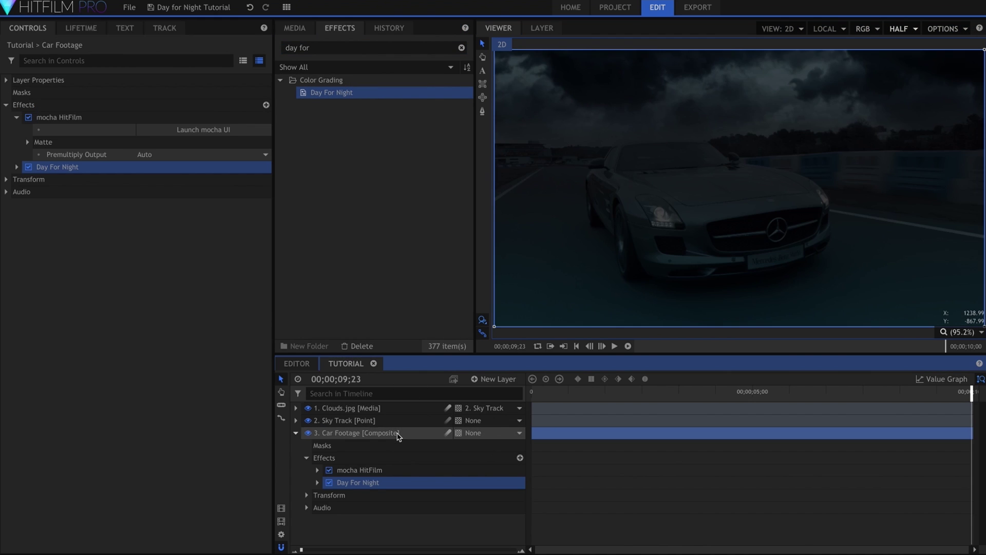
Set Day For Night's Horizon to 0.00 and its Near Brightness to 1.00.
click(17, 117)
click(17, 130)
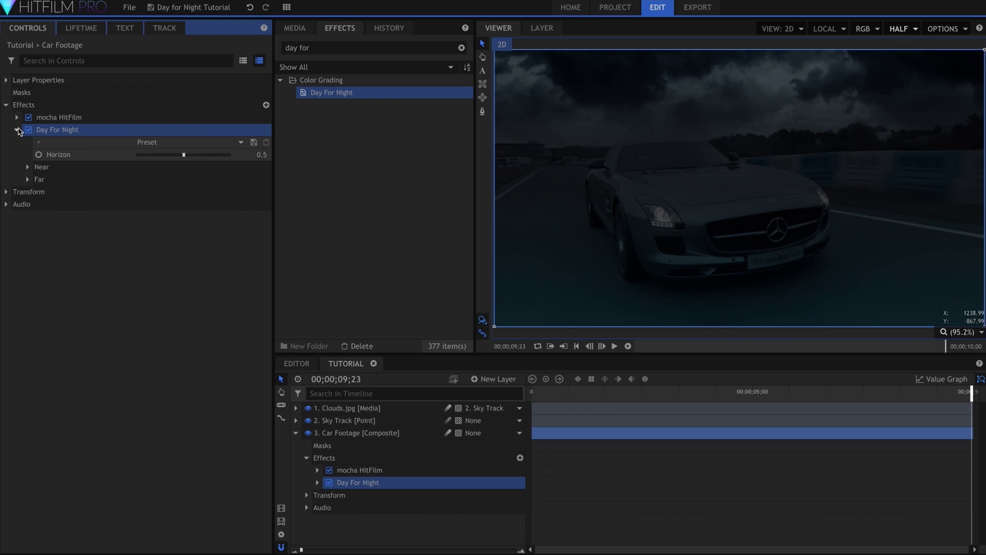
drag(152, 159, 70, 159)
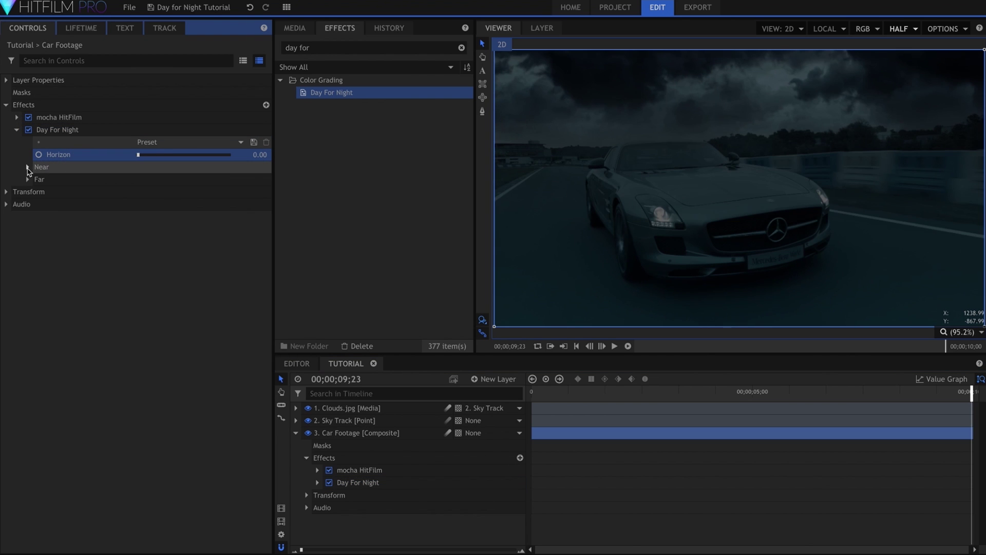
click(27, 167)
drag(198, 205, 259, 203)
Add Curves before Day For Night with the upper part of its RGB curve raised, and delete the mocha HitFilm effect.
click(375, 48)
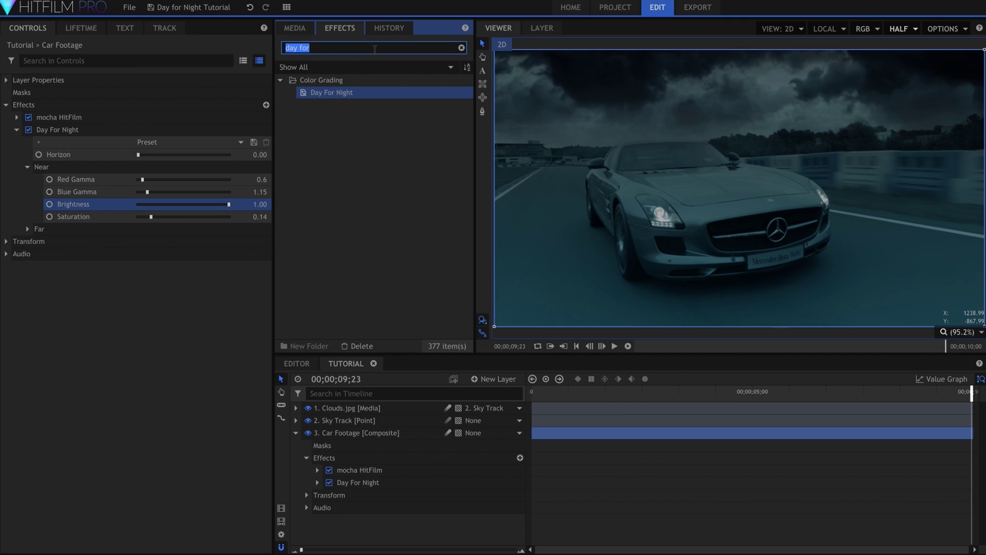
text(curves)
drag(321, 92, 36, 133)
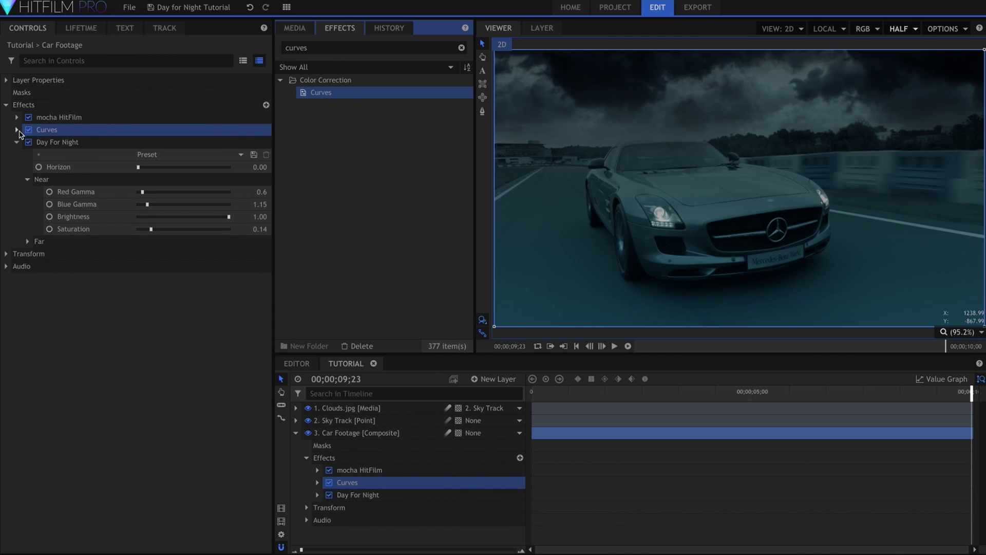
click(17, 130)
mouse_move(241, 191)
mouse_down()
mouse_move(231, 177)
mouse_move(243, 181)
mouse_up()
click(92, 119)
key(Delete)
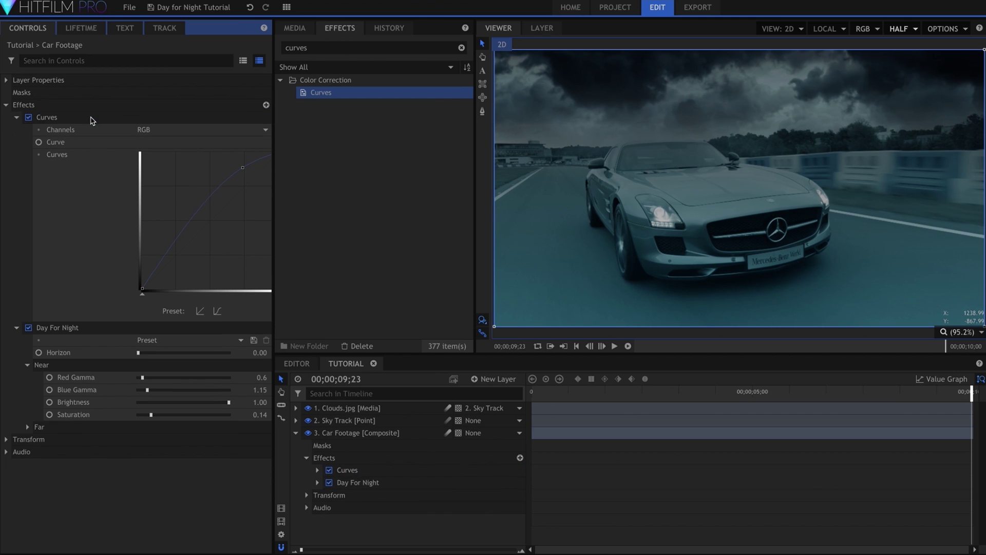
Add a Levels Histogram effect after Day For Night on Car Footage and set its Input Black to 0.05.
double_click(315, 48)
key(BackSpace)
text(levels)
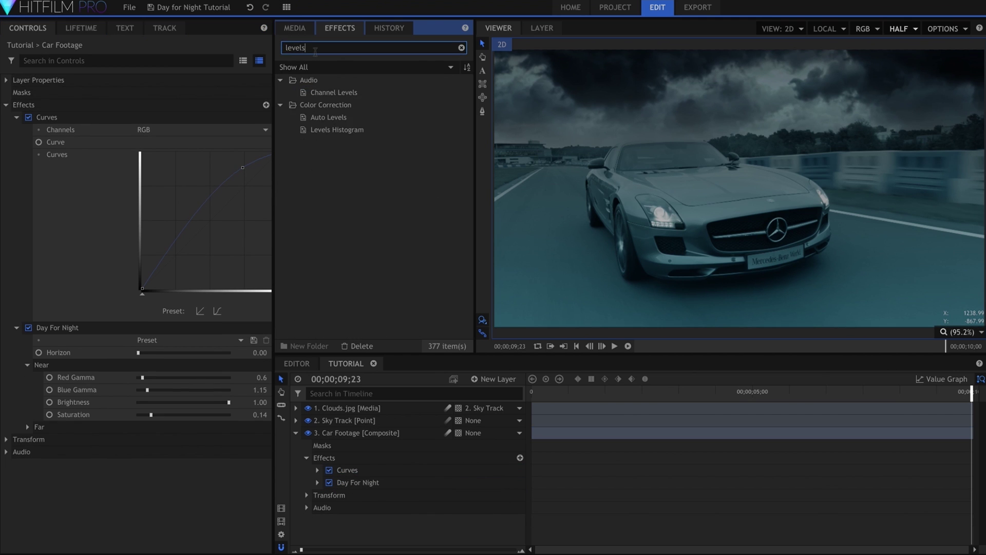
drag(336, 130, 91, 395)
click(16, 117)
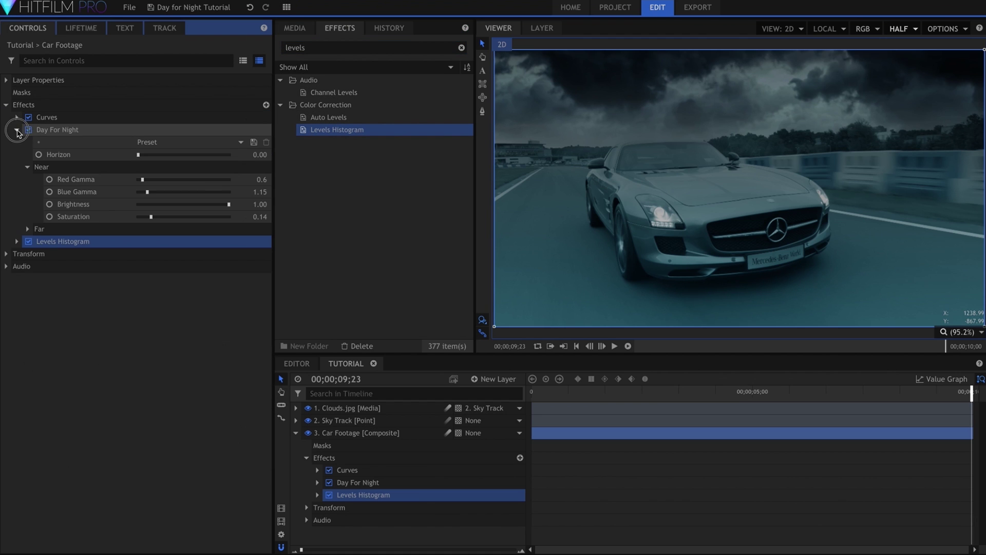
click(16, 130)
click(17, 143)
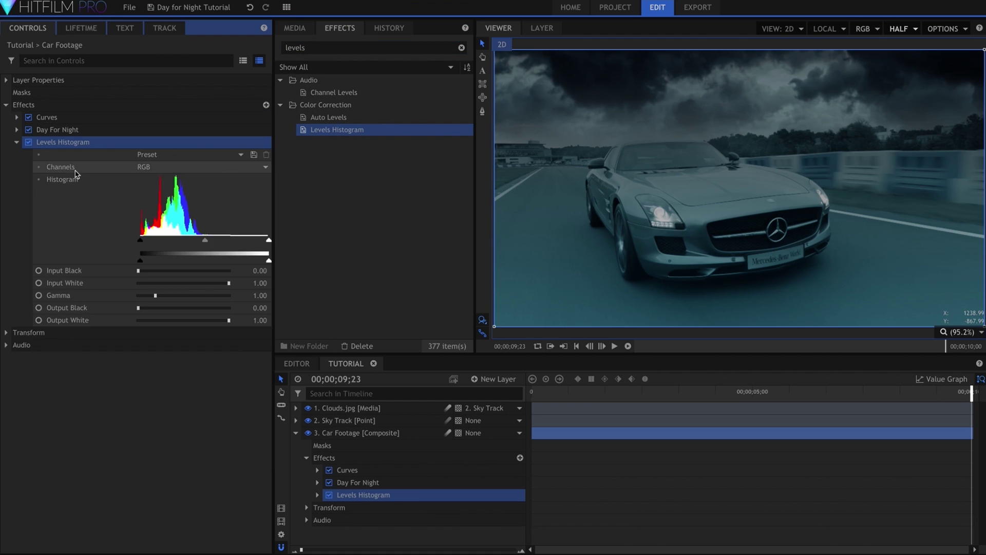
click(249, 270)
text(.05)
key(Return)
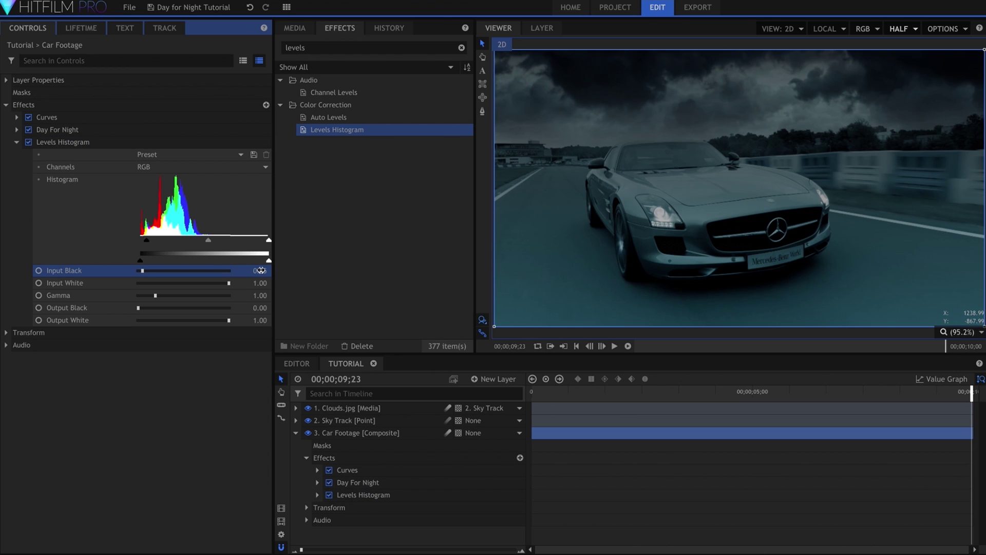
Add a second Curves effect after Levels Histogram and pull the midtones of its Red channel curve down strongly.
double_click(331, 47)
text(curves)
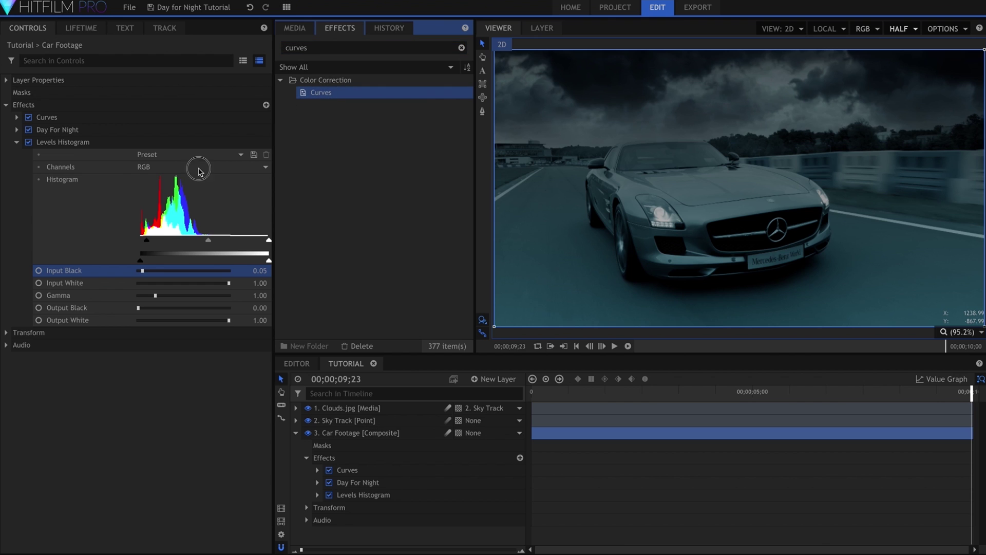
drag(200, 173, 117, 326)
click(17, 142)
click(17, 155)
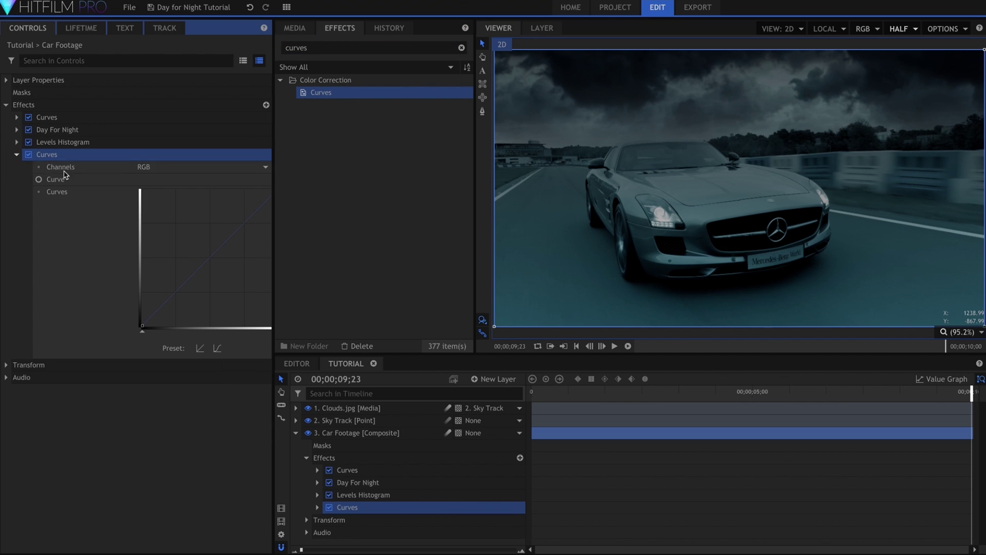
click(180, 166)
click(176, 178)
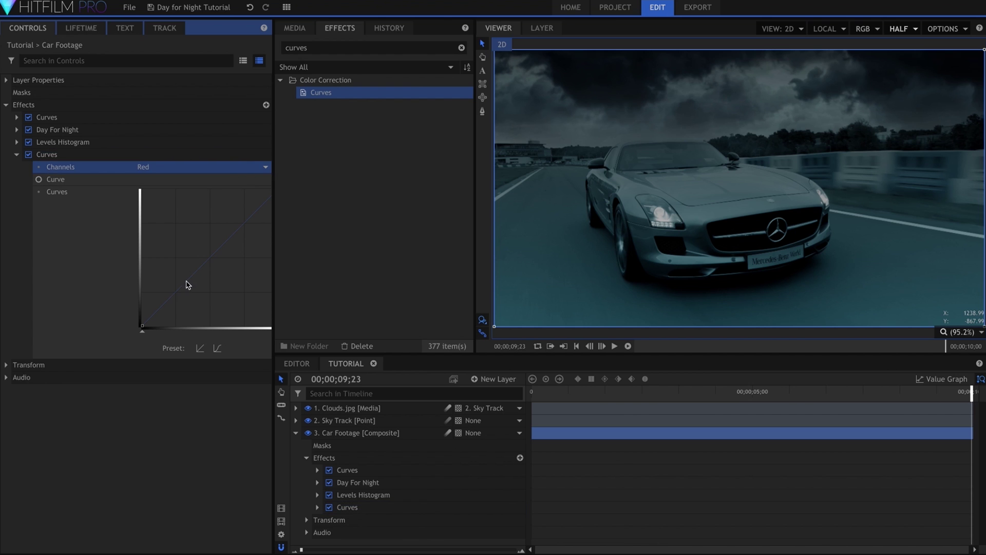
drag(187, 284, 215, 297)
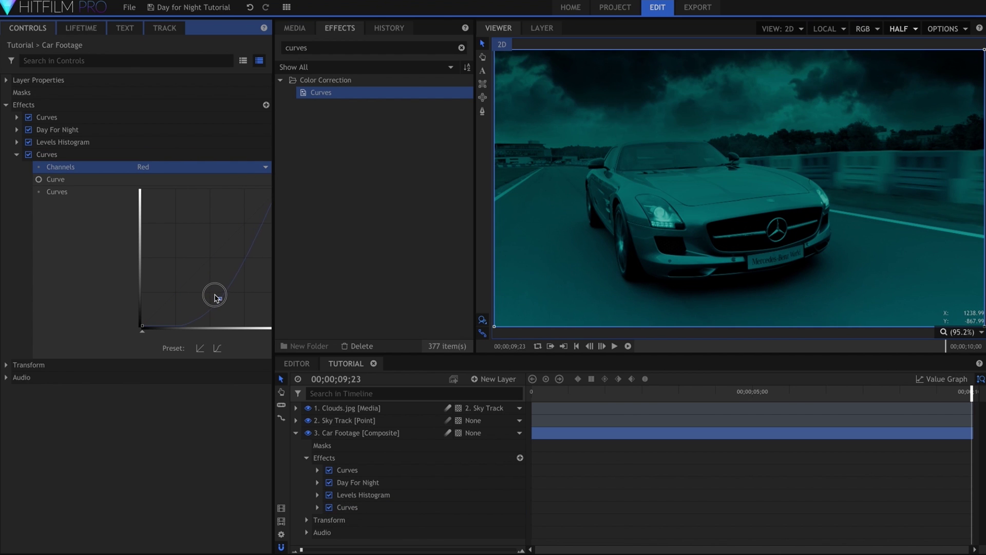
In the second Curves effect, add a lower-midtone point to the Green curve and slightly raise the Blue curve's lower midtones.
click(171, 169)
click(172, 189)
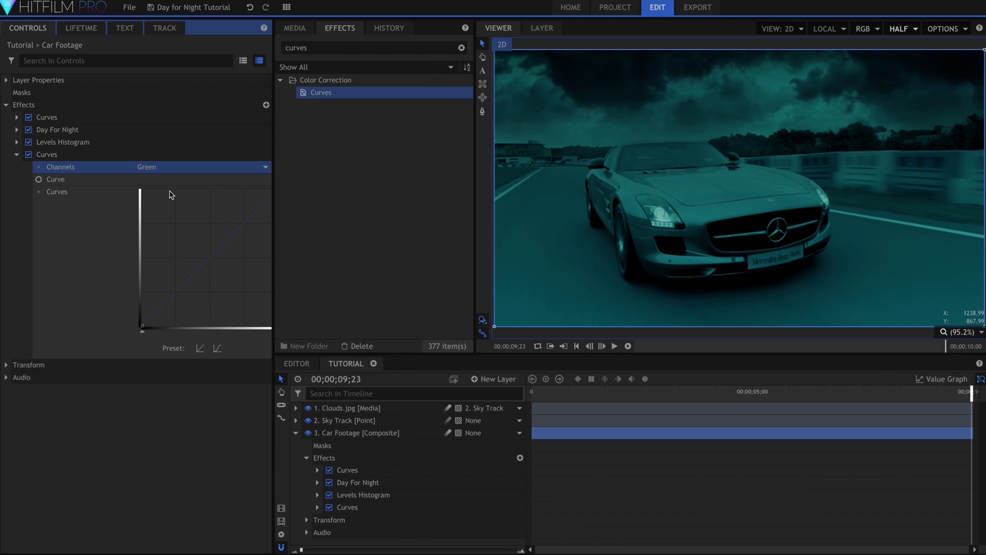
click(192, 278)
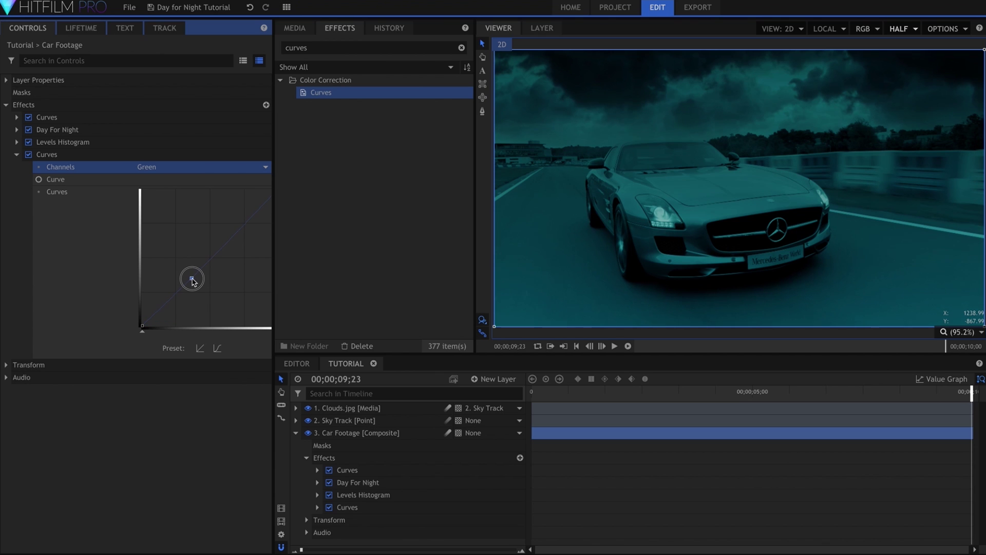
click(174, 167)
click(175, 199)
click(183, 284)
drag(183, 284, 183, 283)
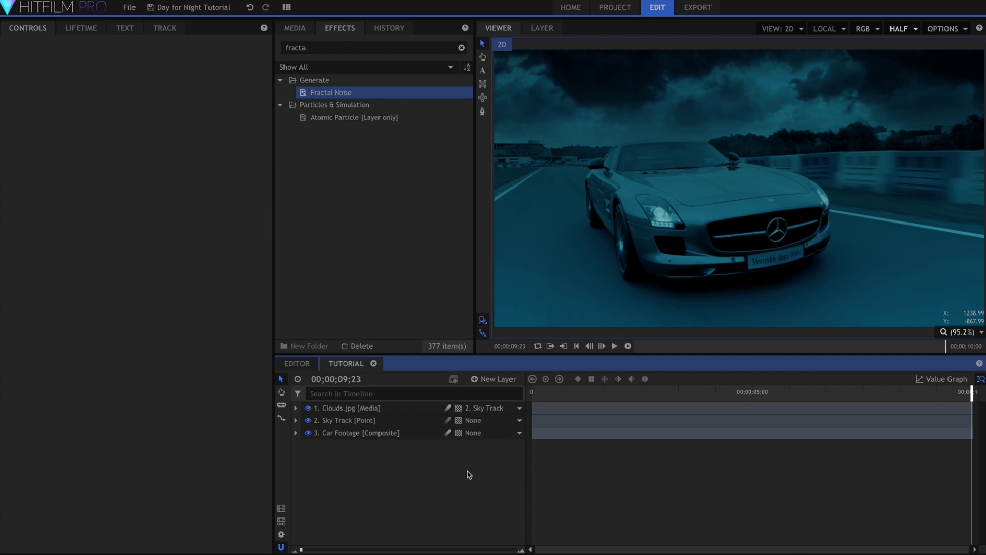
Create a black plane layer 2500 pixels wide and 1580 pixels high, and rename it Stars.
click(506, 380)
click(508, 392)
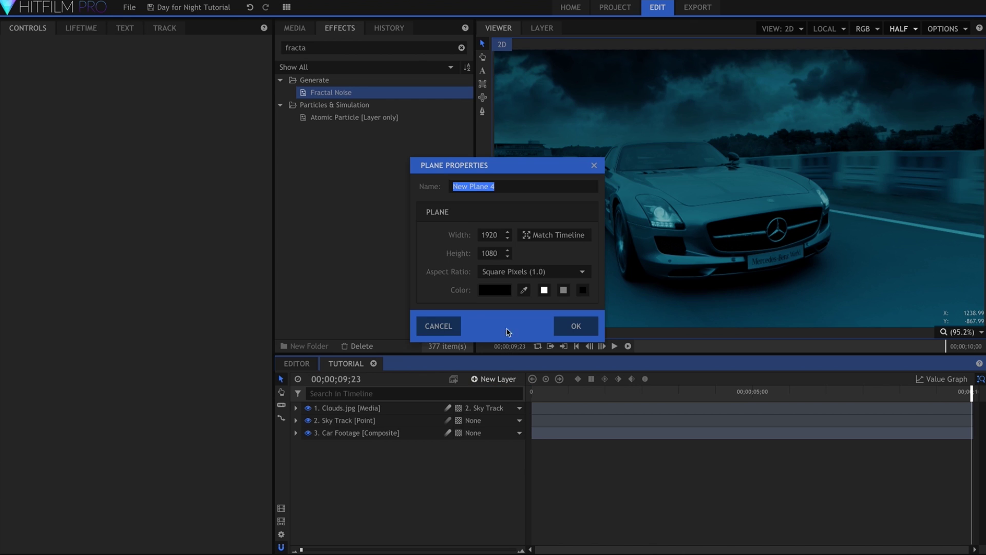
double_click(490, 235)
text(2500)
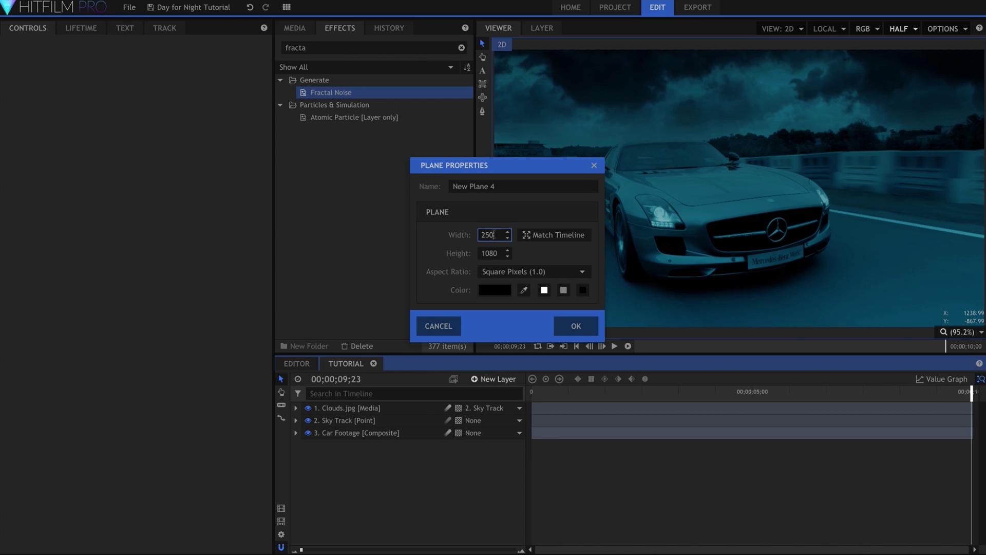
key(Tab)
text(1580)
key(Return)
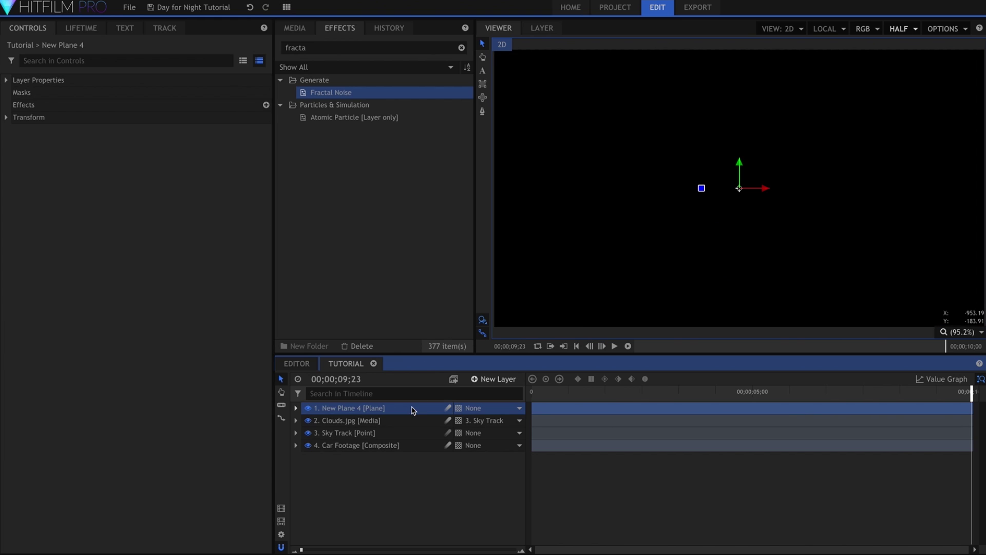
double_click(413, 409)
text(Stars)
key(Return)
Apply the Fractal Noise effect to the Stars layer and choose its Starfield preset.
drag(370, 96, 384, 410)
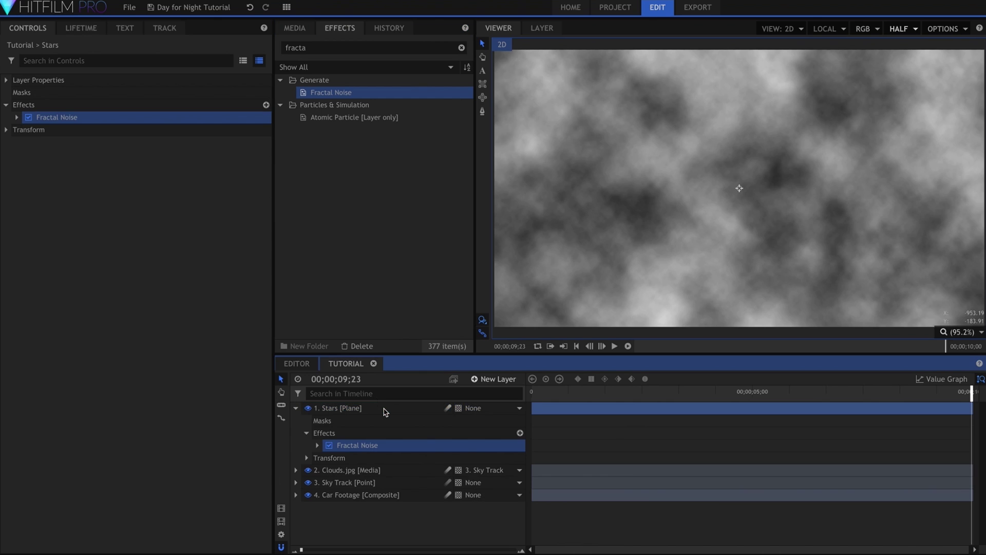
click(17, 117)
click(187, 130)
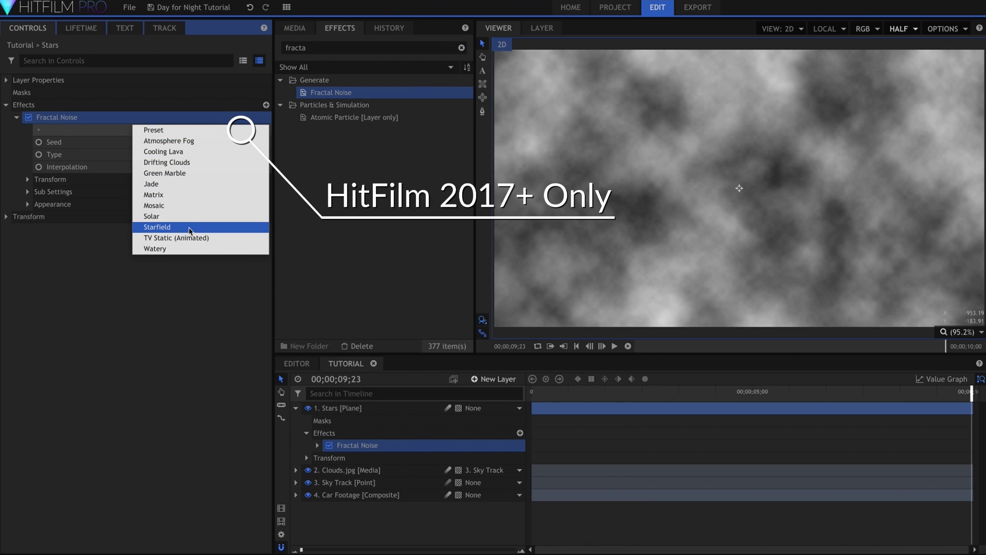
click(190, 228)
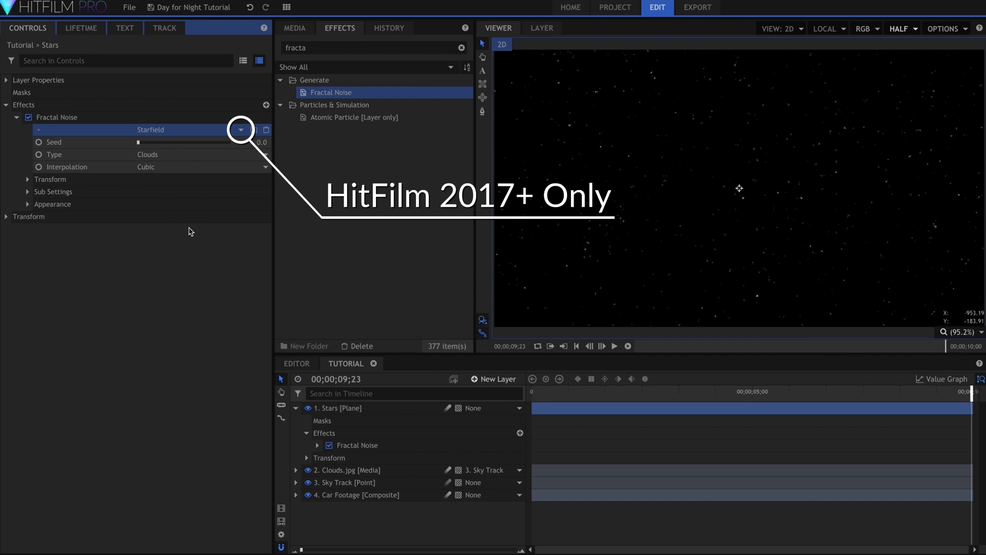
Set the Scale of the Stars layer's Fractal Noise to 5 px.
click(28, 179)
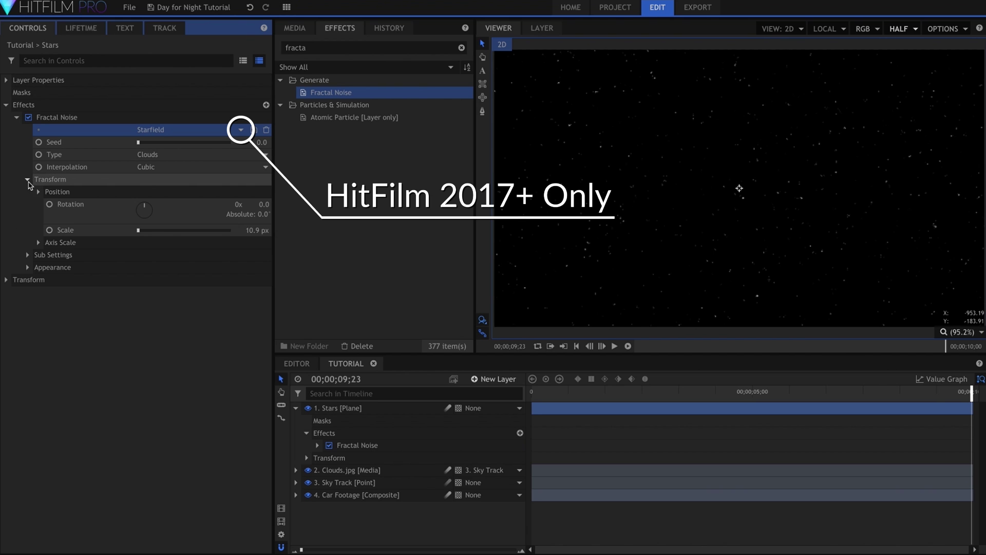
click(237, 227)
text(5)
key(Return)
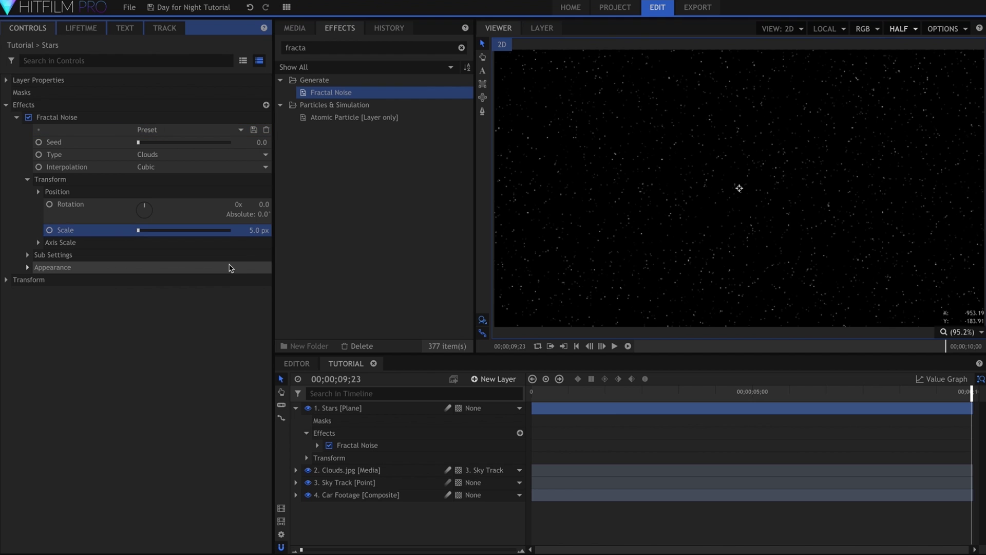
Set the Offset in the Appearance settings of the Stars layer's Fractal Noise to -0.8.
click(27, 268)
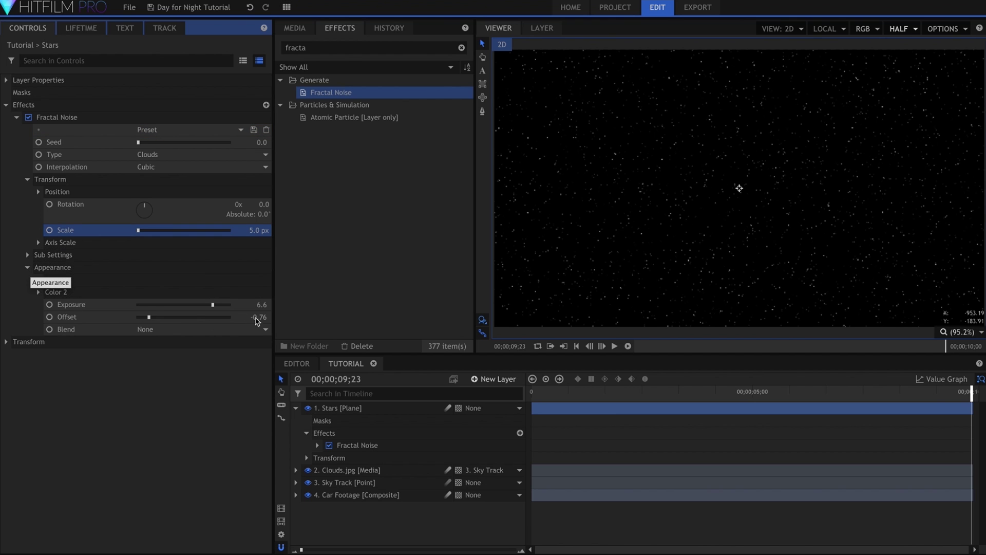
click(232, 316)
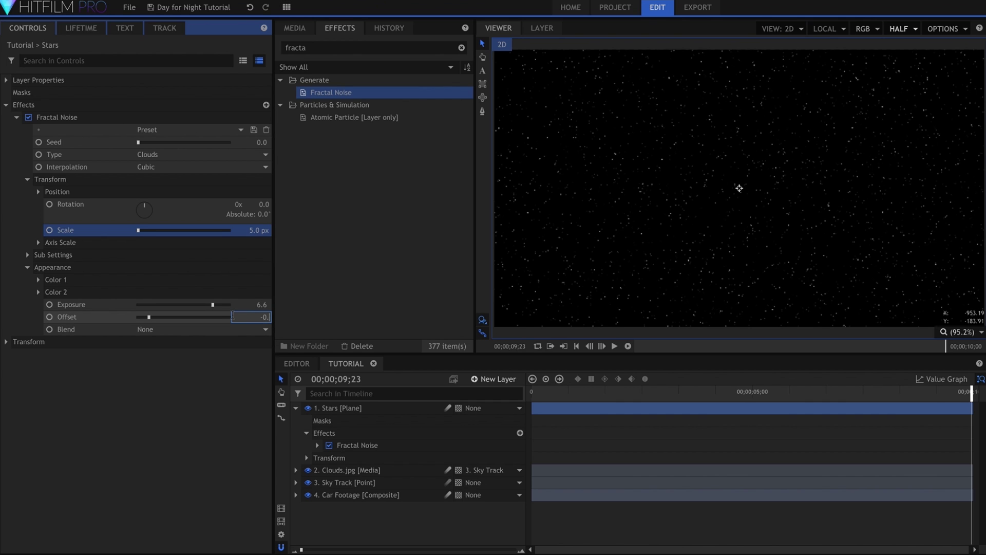
text(-0.8)
key(Return)
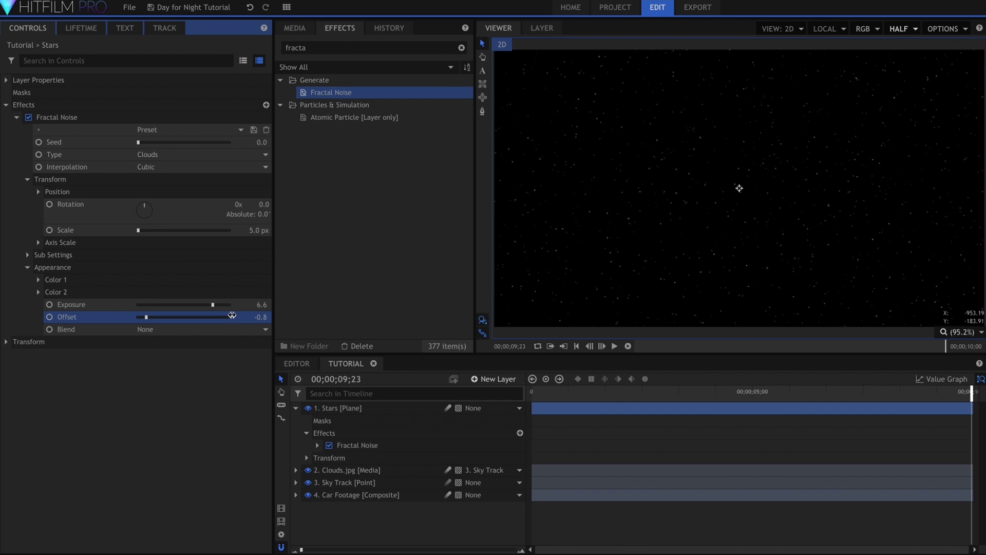
Change the Stars layer's blend mode so its black background drops out over the car footage.
right_click(378, 409)
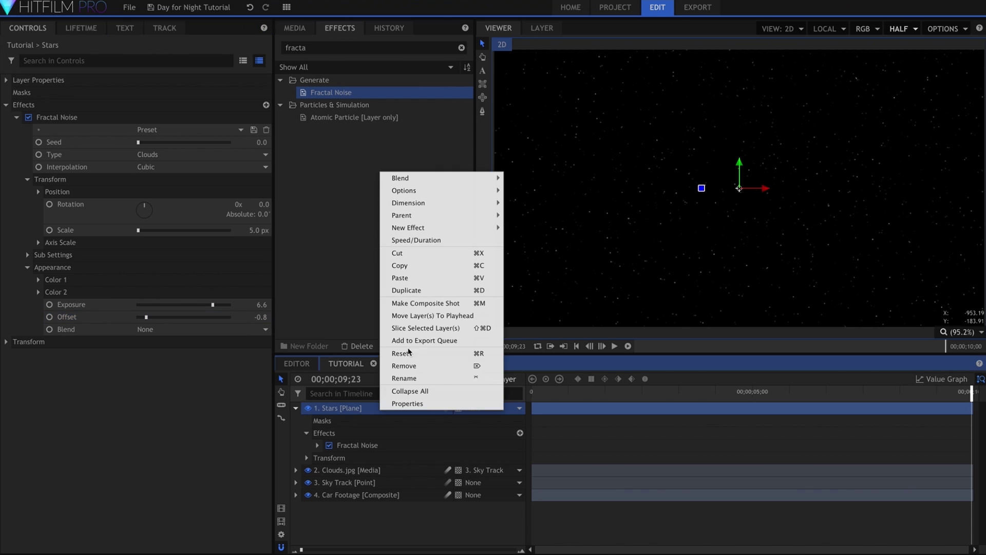
mouse_move(437, 178)
click(521, 191)
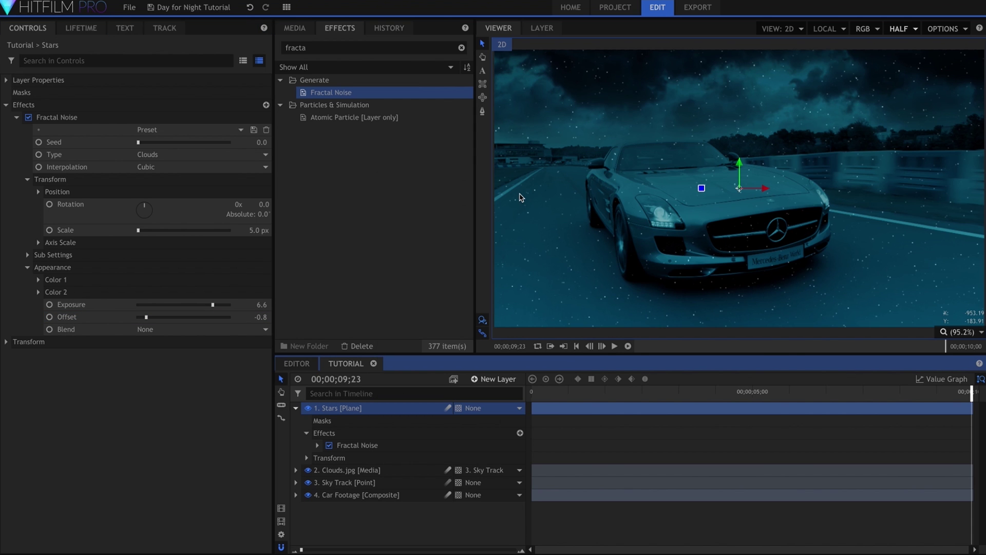
Apply the Diffuse blur effect to the Stars layer after its Fractal Noise.
double_click(383, 51)
text(diffuse)
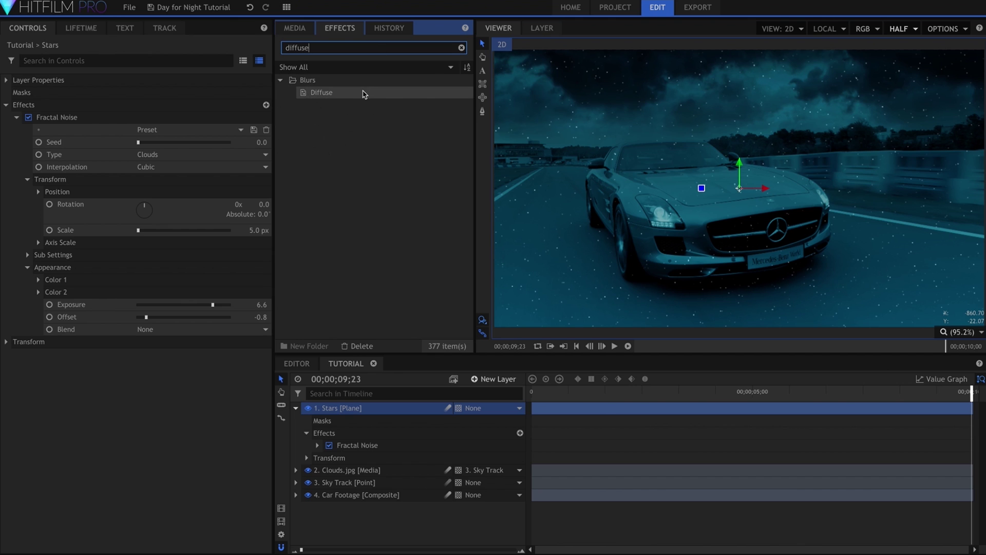
drag(363, 94, 97, 312)
click(17, 117)
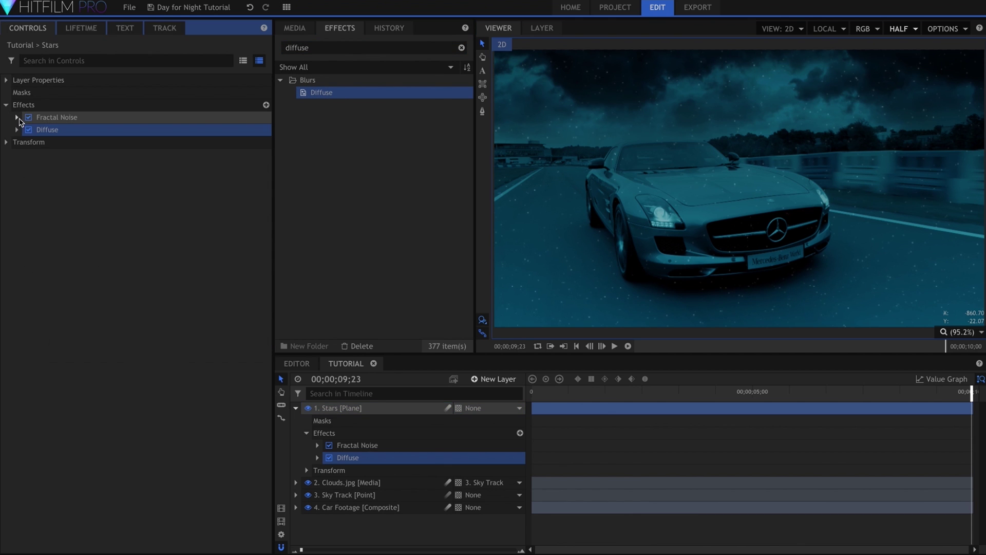
click(665, 139)
scroll(666, 139, down, 3)
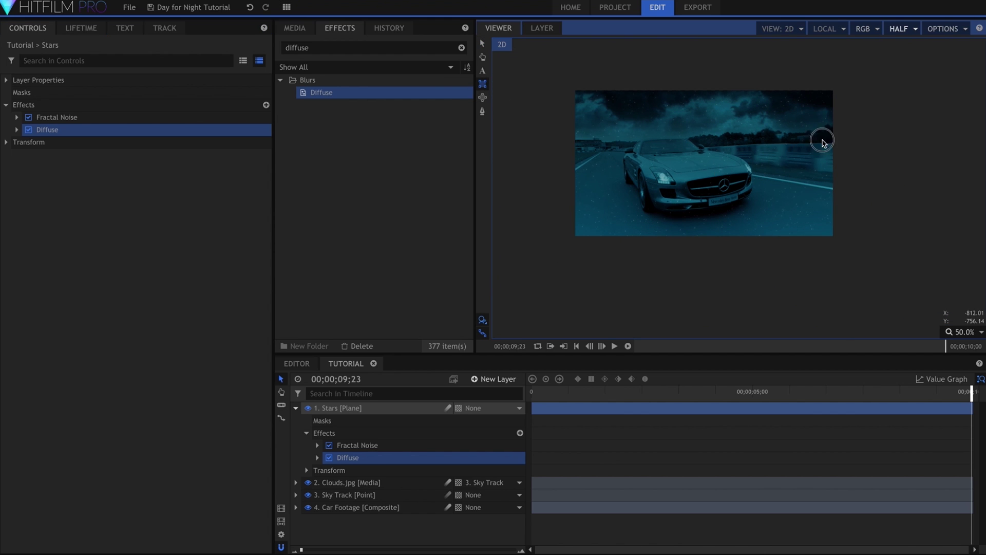
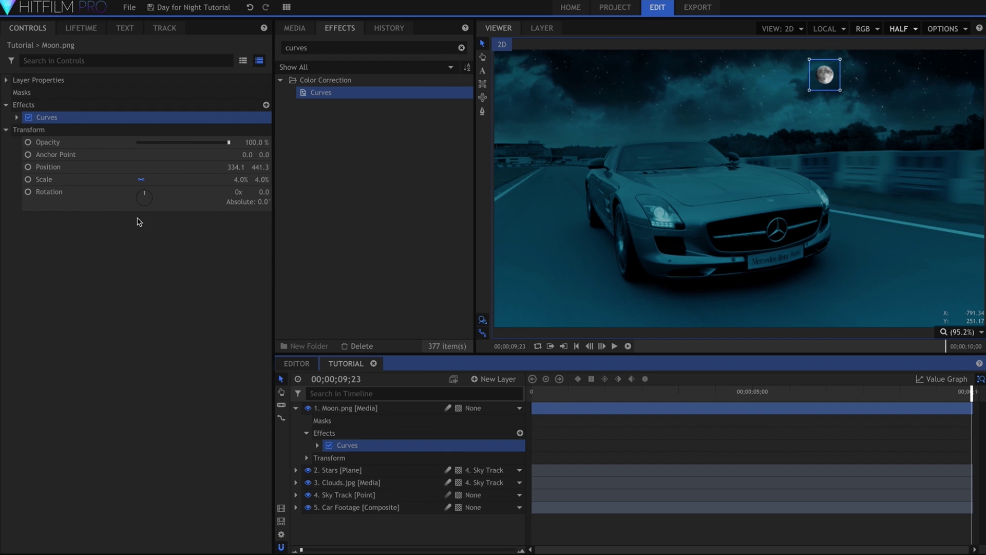
Raise the black point in the Moon.png layer's Curves effect and pull down the Red curve's lower midtones.
click(17, 117)
drag(143, 291, 136, 230)
click(172, 132)
click(164, 140)
drag(169, 271, 178, 272)
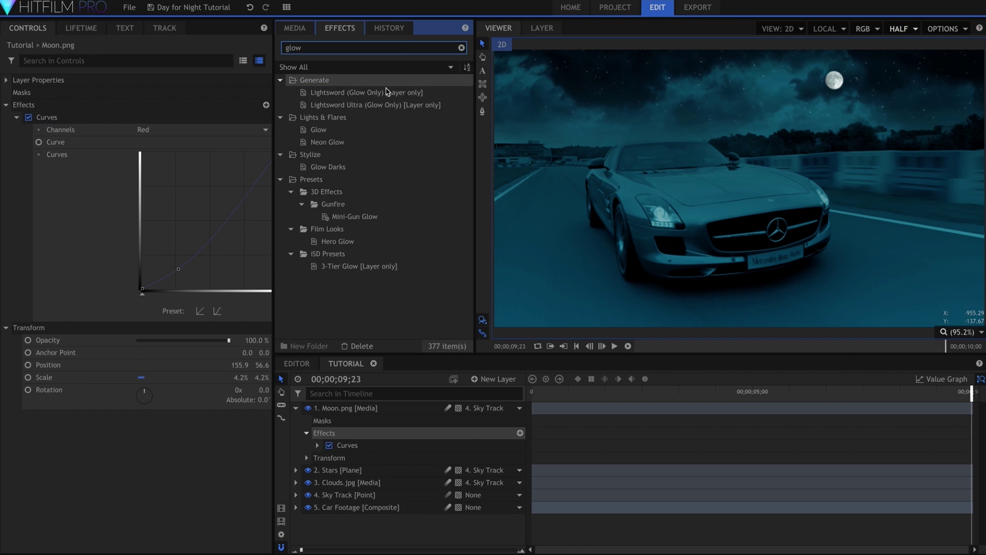
Apply the Glow effect to the Moon.png layer with Blend set to Add, Radius 455.6 px and Intensity 0.3.
drag(376, 129, 90, 245)
click(17, 117)
click(17, 130)
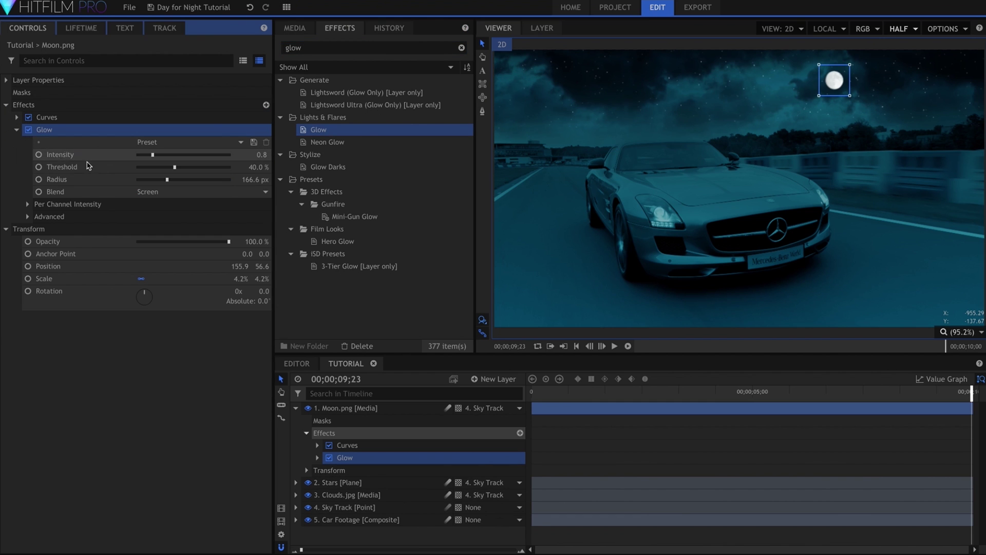
click(149, 191)
click(160, 211)
drag(167, 179, 218, 180)
drag(153, 155, 143, 158)
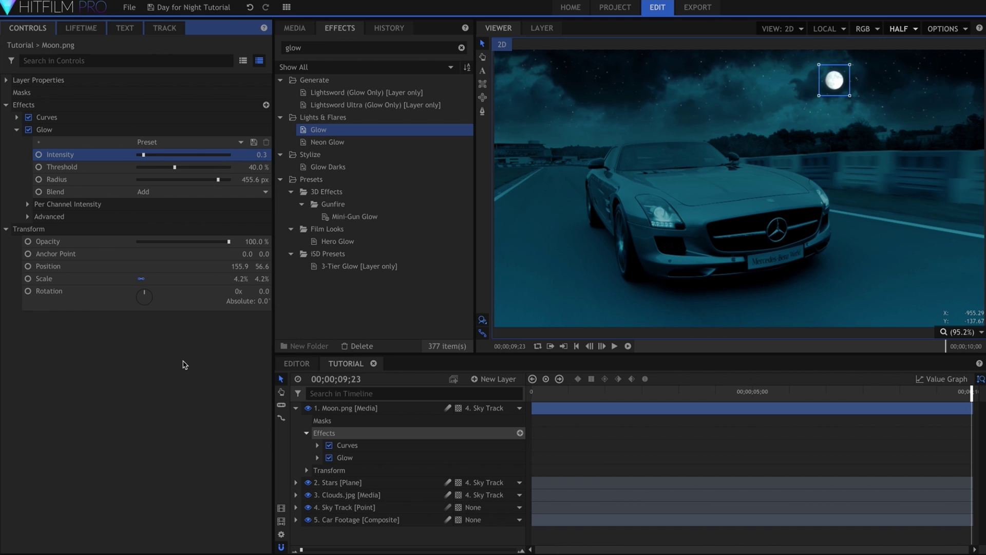
click(182, 380)
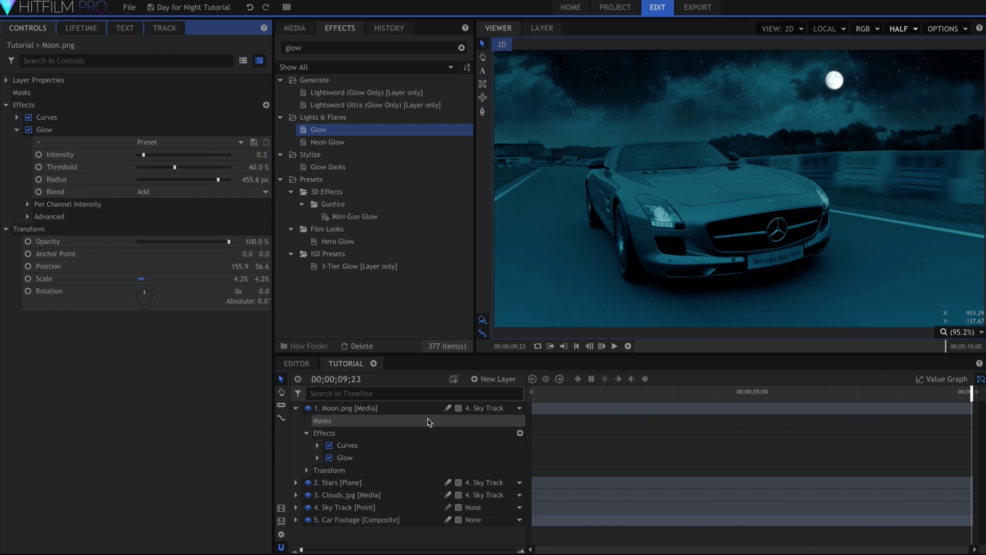
Add the 2500 x 1580 plane New Plane 1 to the timeline directly below the Moon.png layer.
click(304, 29)
click(399, 262)
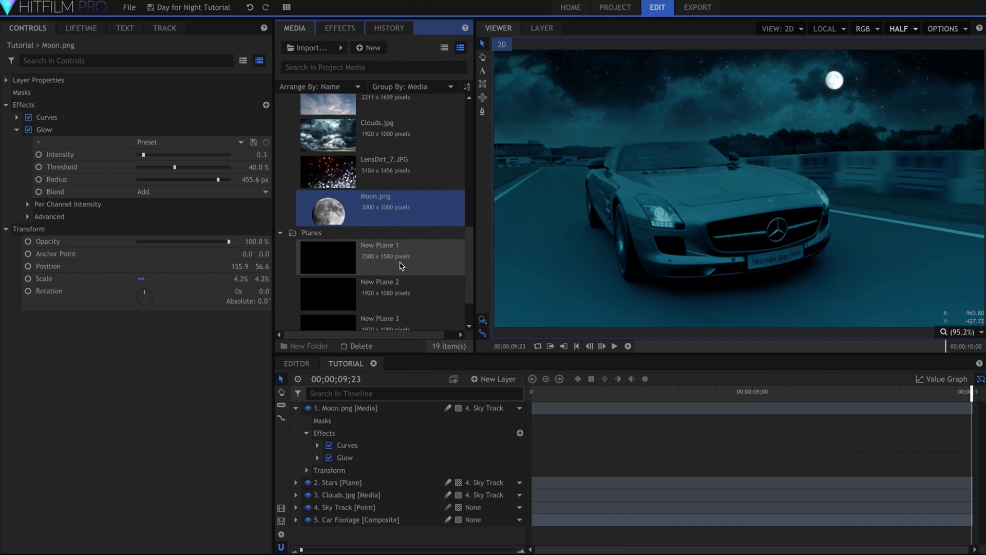
drag(400, 262, 396, 475)
Apply the Fill Color effect to the New Plane 1 layer and collapse the Moon.png and plane layers.
click(340, 28)
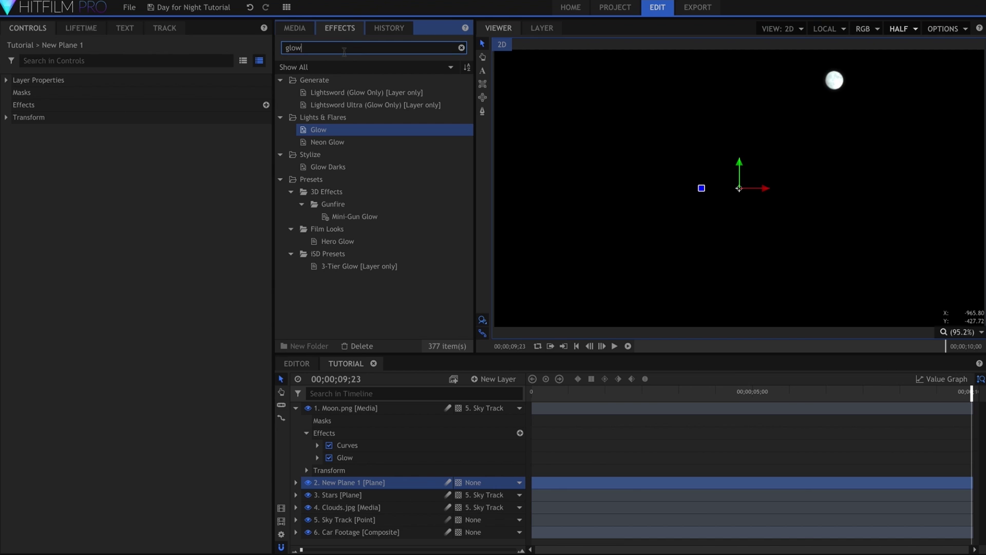
double_click(344, 48)
text(fill)
drag(343, 95, 404, 488)
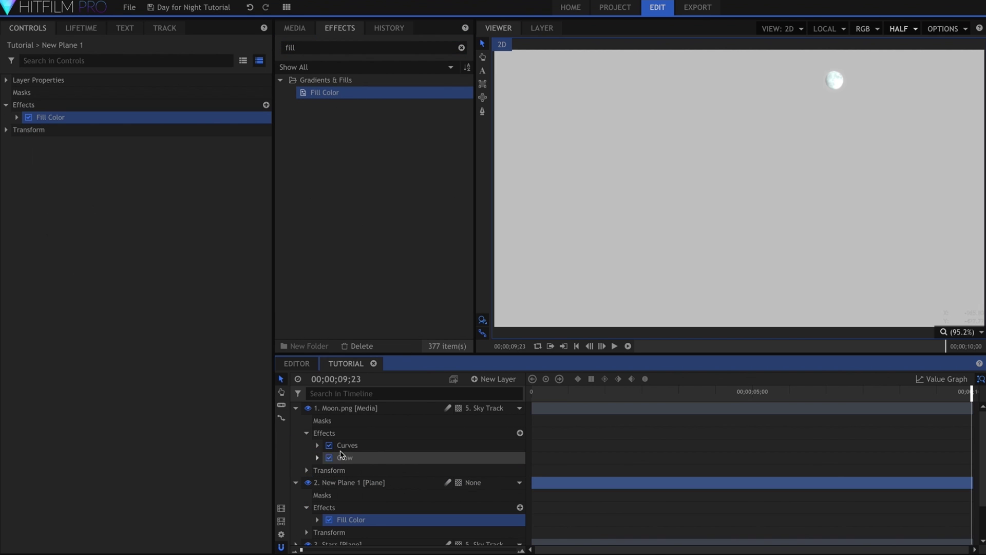
click(296, 408)
click(296, 420)
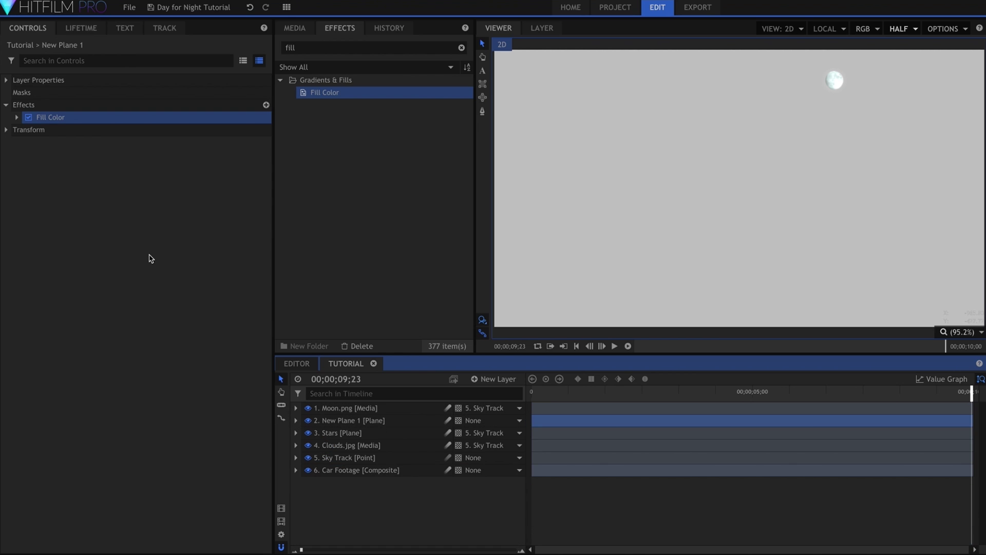
Set the Fill Color of New Plane 1 to a pale blue of 0.7, 0.9, 0.9.
click(17, 118)
drag(188, 155, 230, 155)
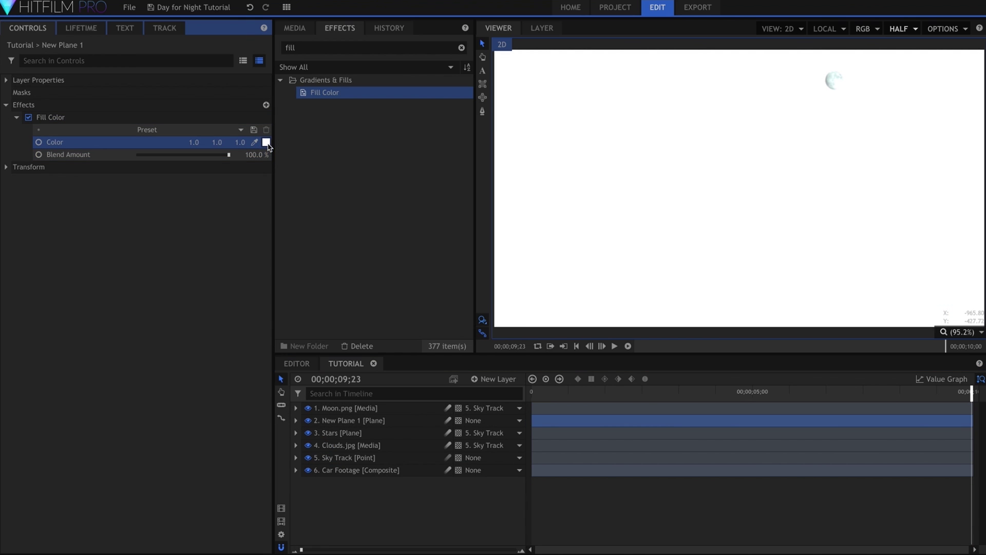
click(266, 143)
click(443, 269)
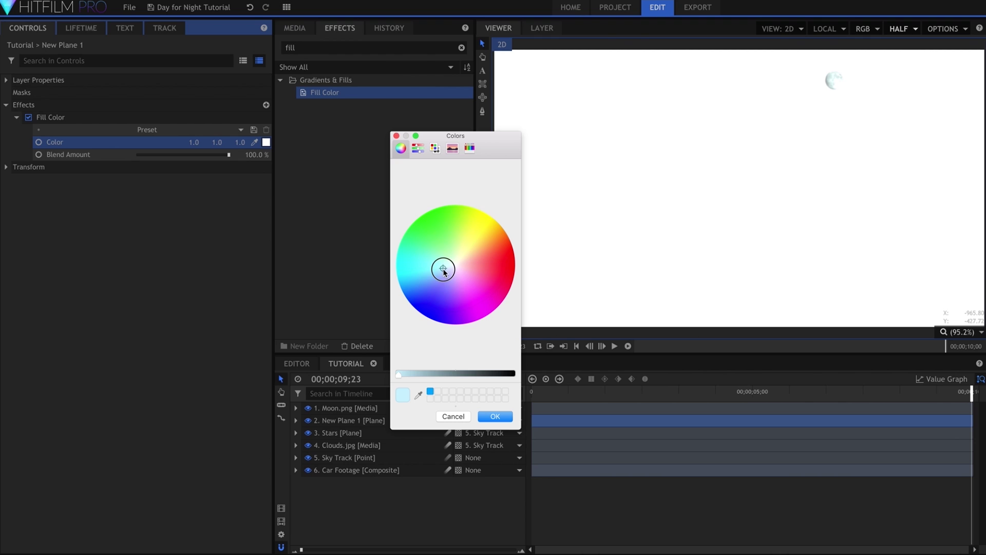
key(Return)
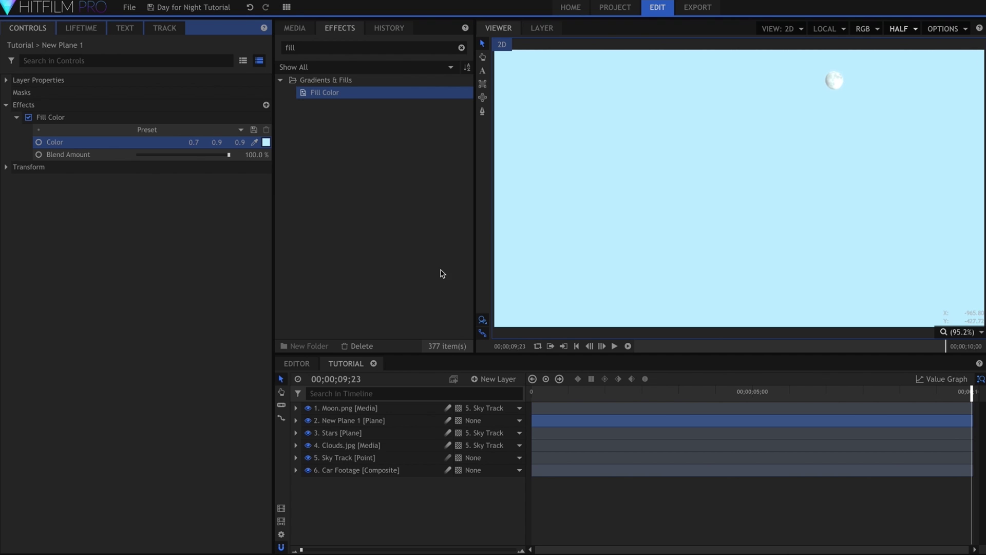
Centre New Plane 1 on the moon and draw a circular mask on it around the moon.
click(395, 421)
drag(739, 189, 835, 81)
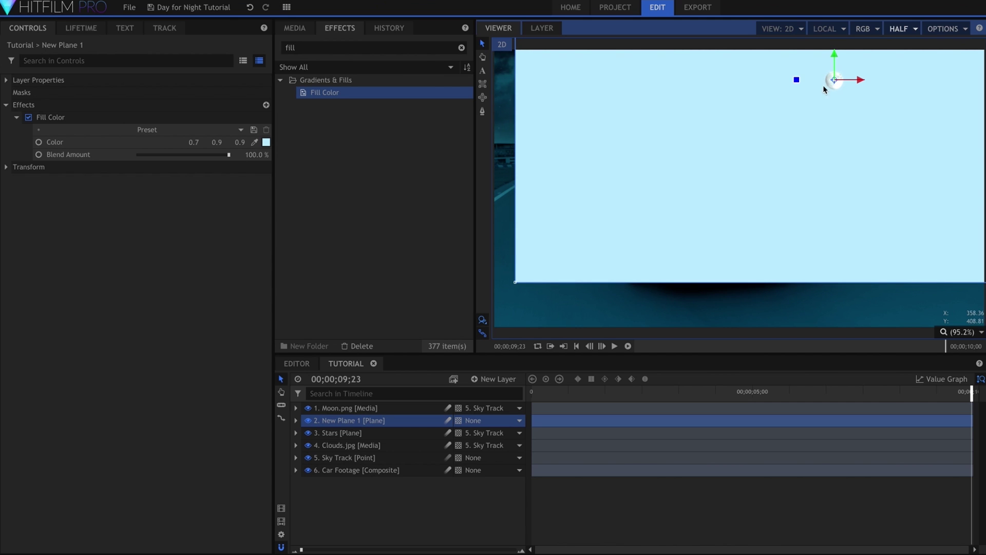
click(482, 98)
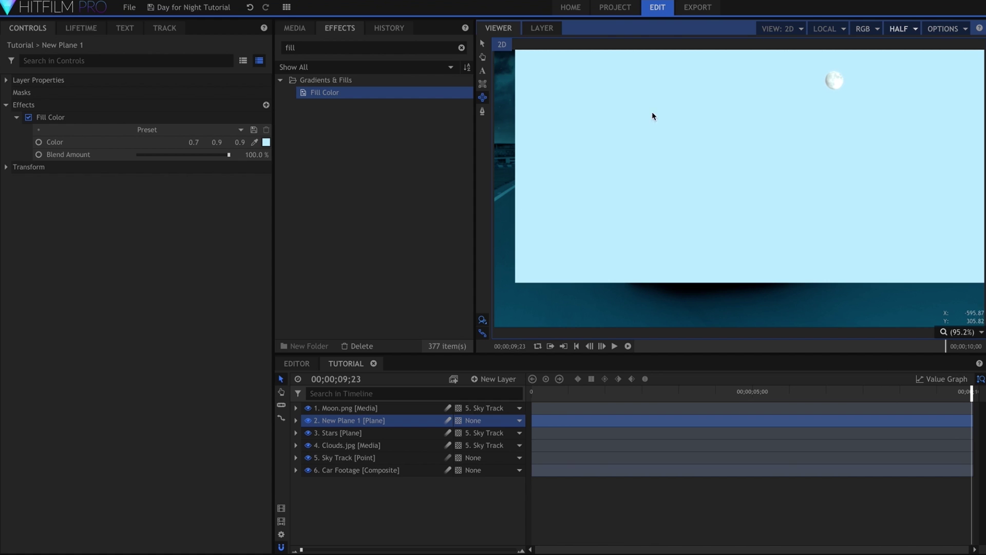
drag(833, 80, 910, 35)
Set the Feather Strength of New Plane 1's circular mask to 237 px.
click(16, 105)
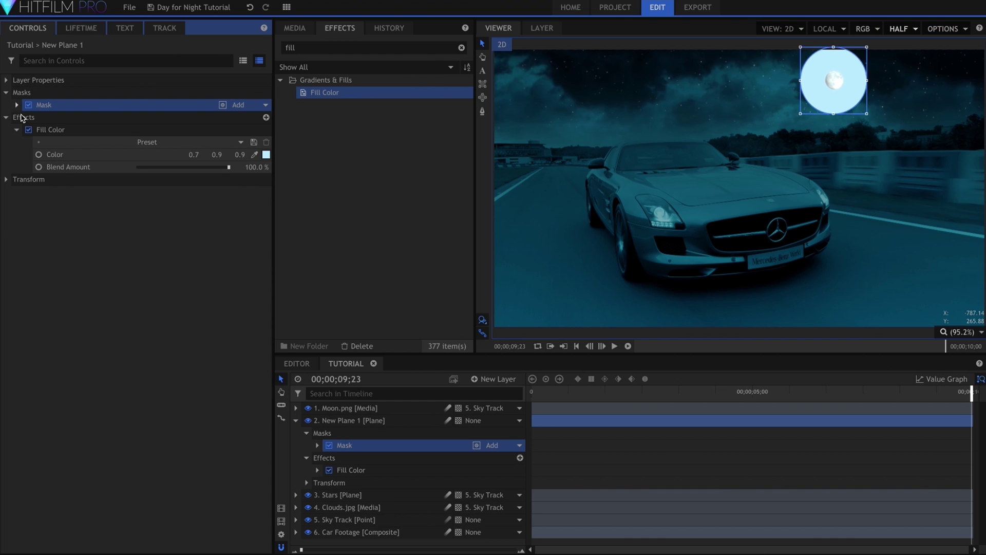
click(27, 141)
click(256, 179)
text(64)
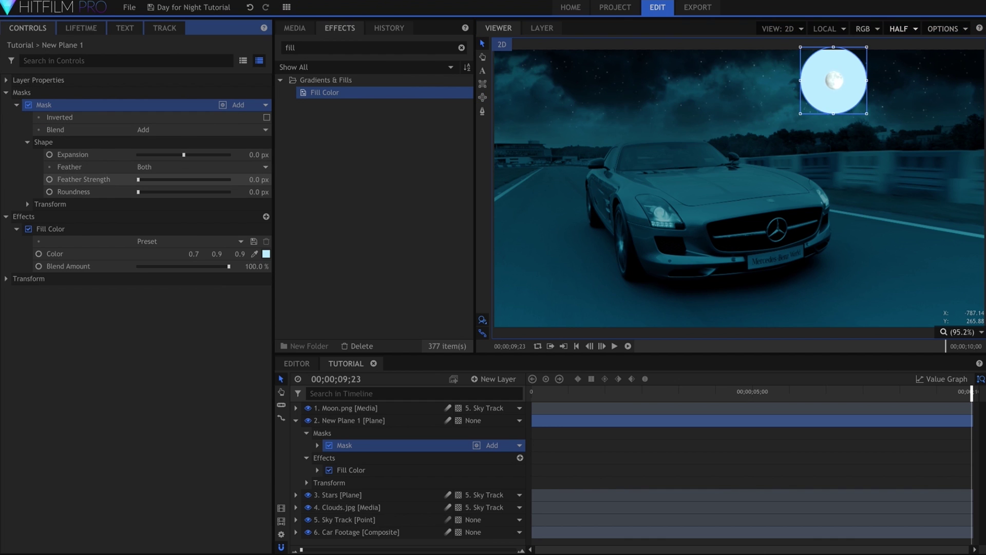
key(Return)
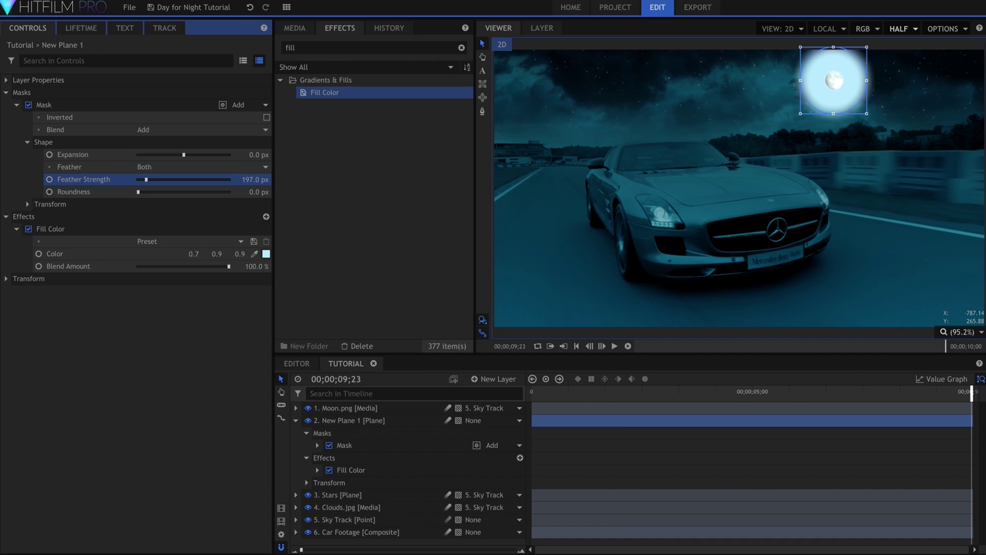
drag(255, 179, 263, 180)
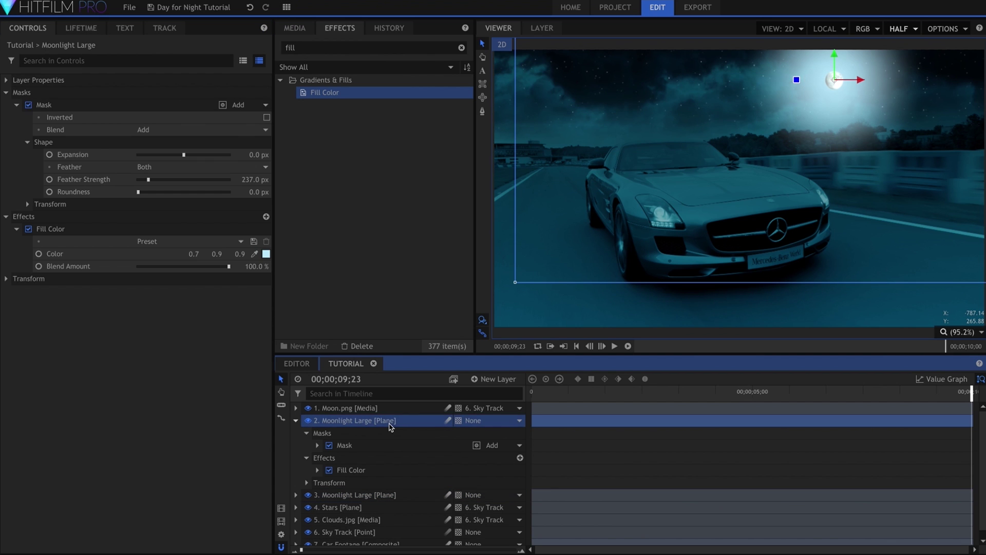
Shrink the Moonlight Small layer's circular mask to just outside the moon and collapse the layer.
click(805, 123)
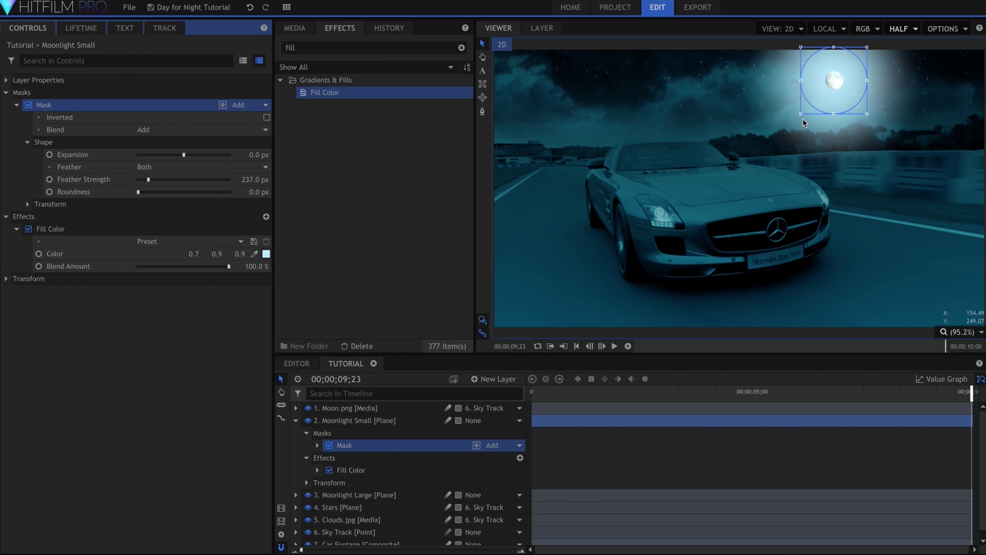
drag(802, 116, 820, 100)
click(296, 421)
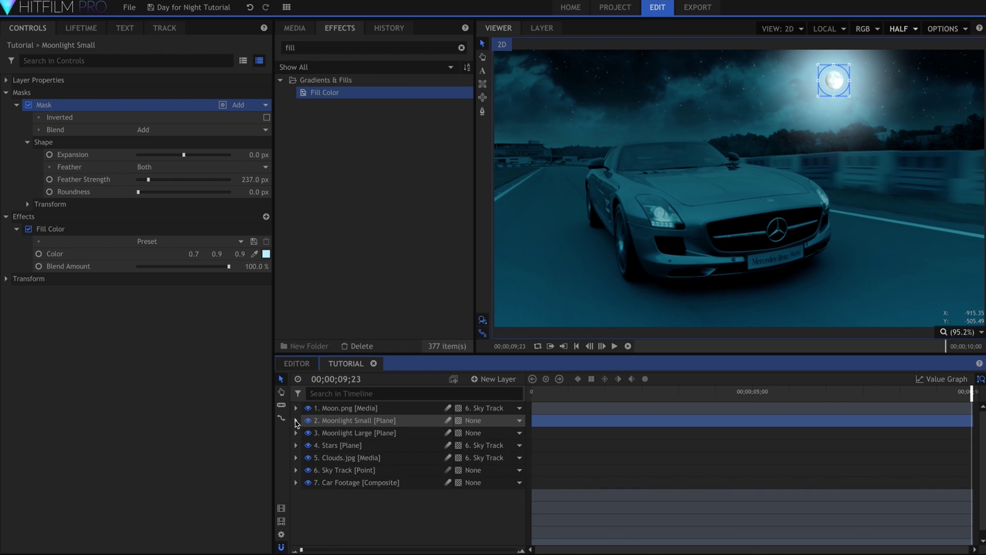
Change the blend mode of both the Moonlight Small and Moonlight Large layers to brighten the sky around the moon.
click(360, 420)
shift+click(373, 434)
right_click(373, 434)
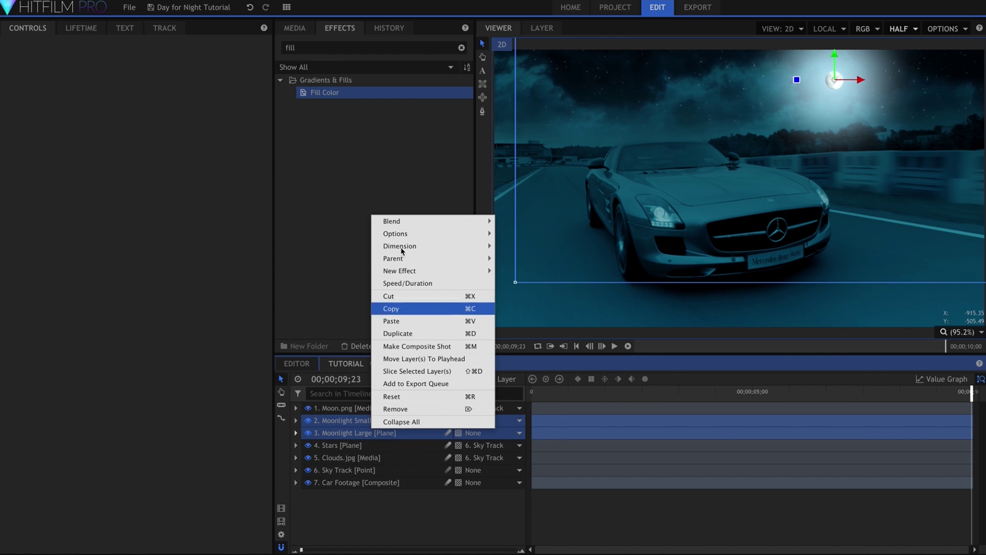
mouse_move(459, 226)
click(513, 234)
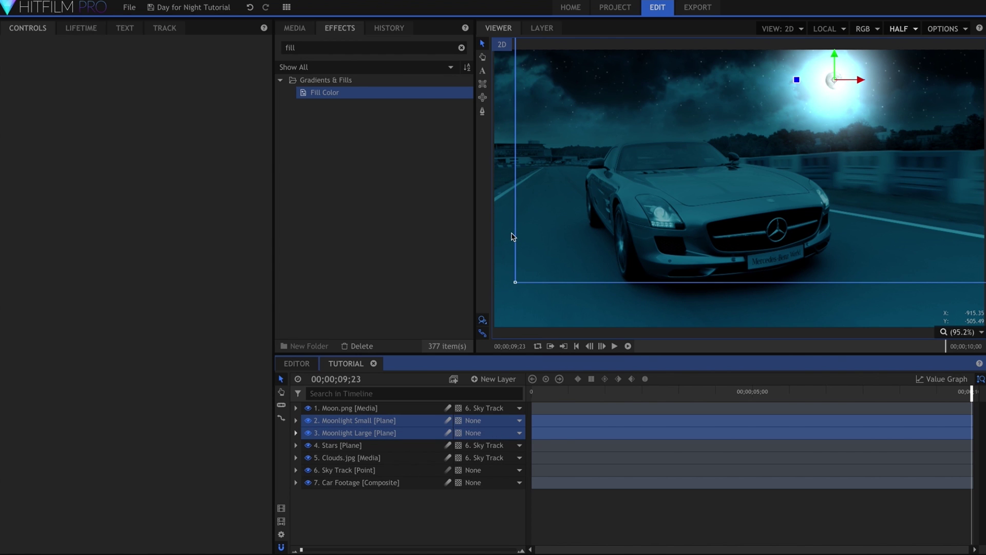
Reduce the Moonlight Small mask's Feather Strength to about 80 px and shrink the mask closer to the moon.
click(388, 420)
click(139, 183)
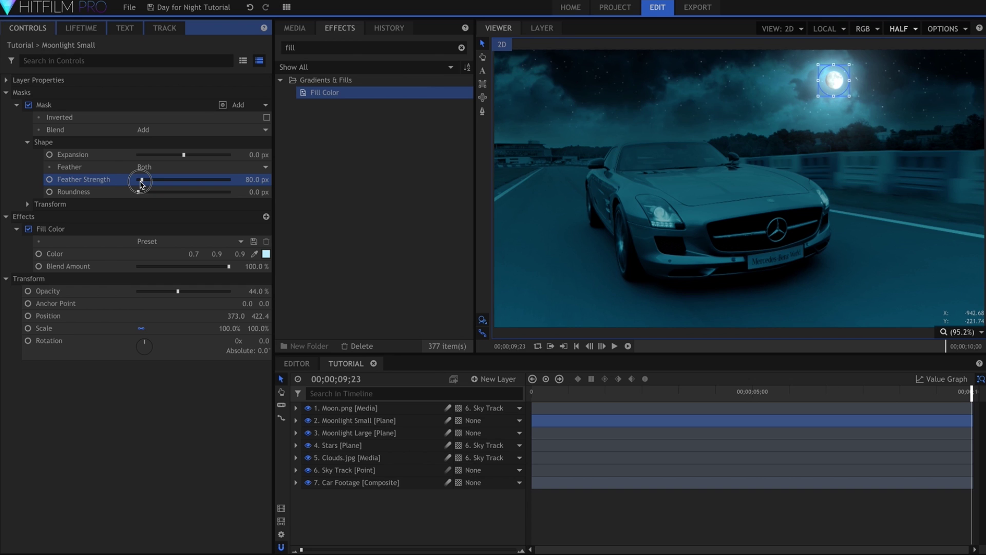
drag(850, 97, 838, 94)
Open the Radiance 2.0.hfp project as the source for importing composite shots.
click(306, 30)
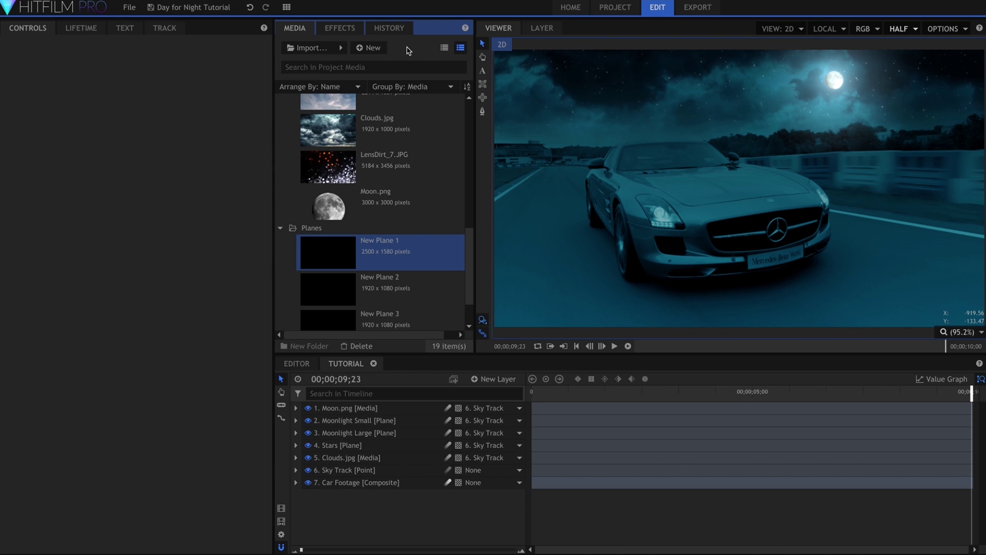
click(340, 48)
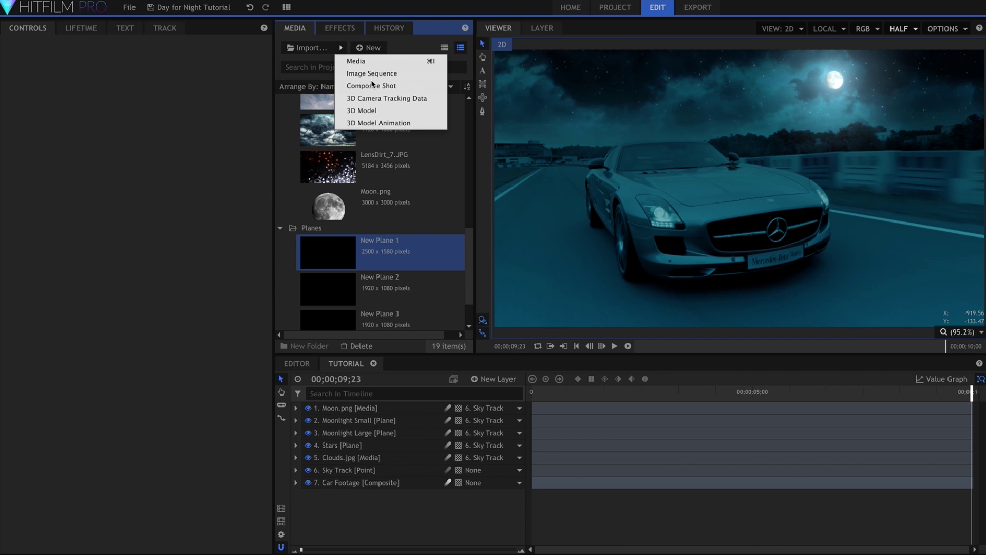
click(407, 87)
double_click(527, 121)
Import the Anamorphic Blue and Headlights composite shots, excluding unneeded ones such as Night Light, Super 8 and Train Light.
click(414, 228)
click(414, 241)
click(414, 265)
click(414, 278)
click(414, 291)
click(414, 303)
scroll(414, 303, down, 1)
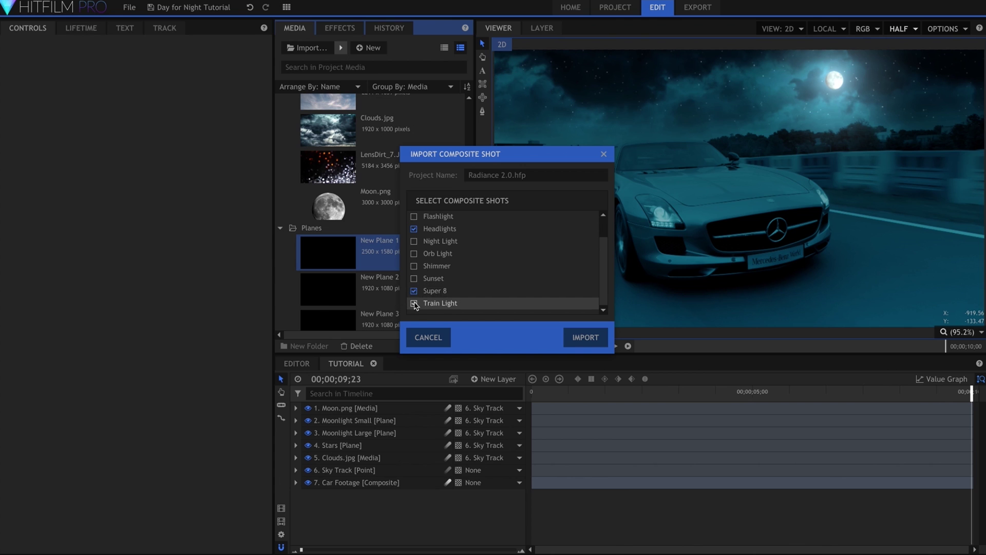
click(414, 291)
scroll(418, 302, up, 2)
click(575, 336)
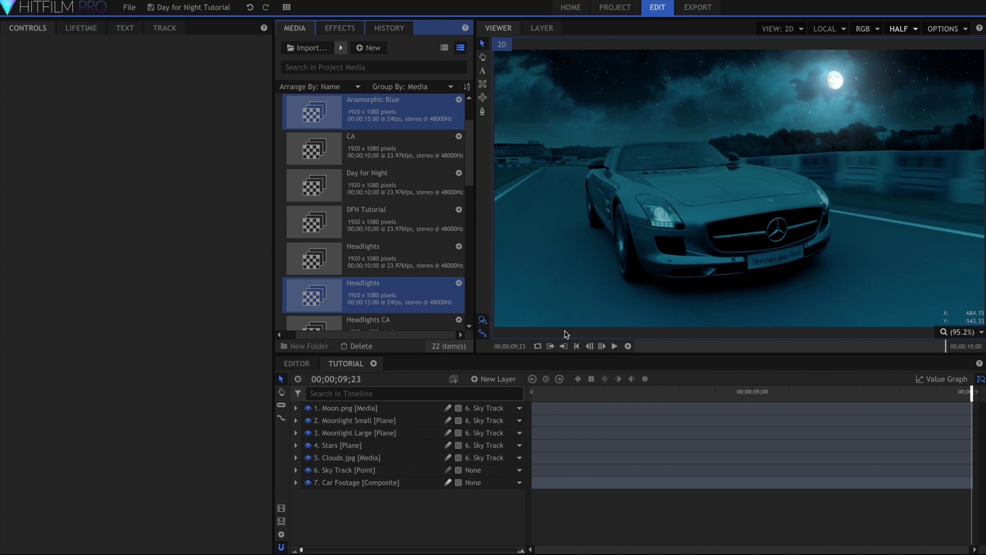
Copy all layers from the Anamorphic Blue composite shot and paste them at the start of the Tutorial composite shot.
click(395, 119)
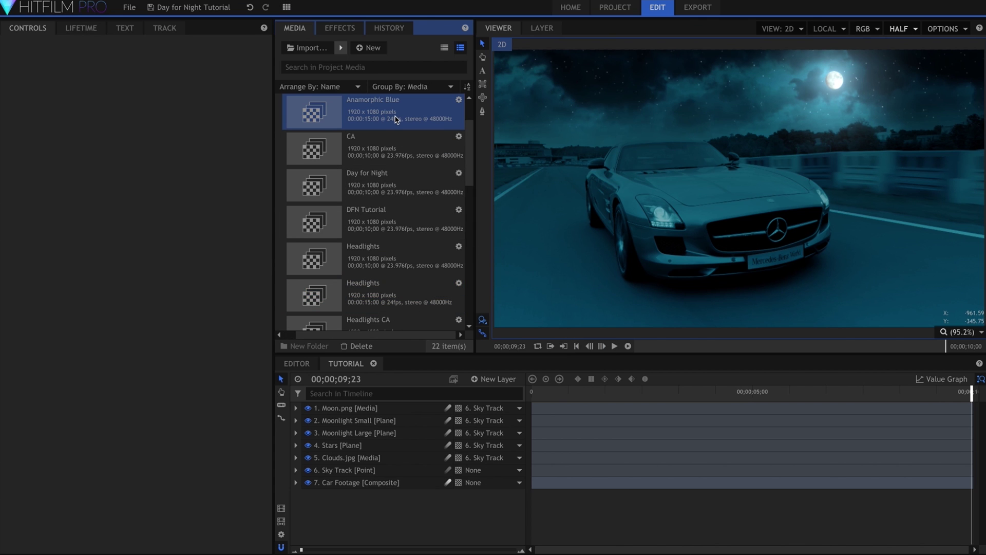
double_click(395, 119)
key(ctrl+a)
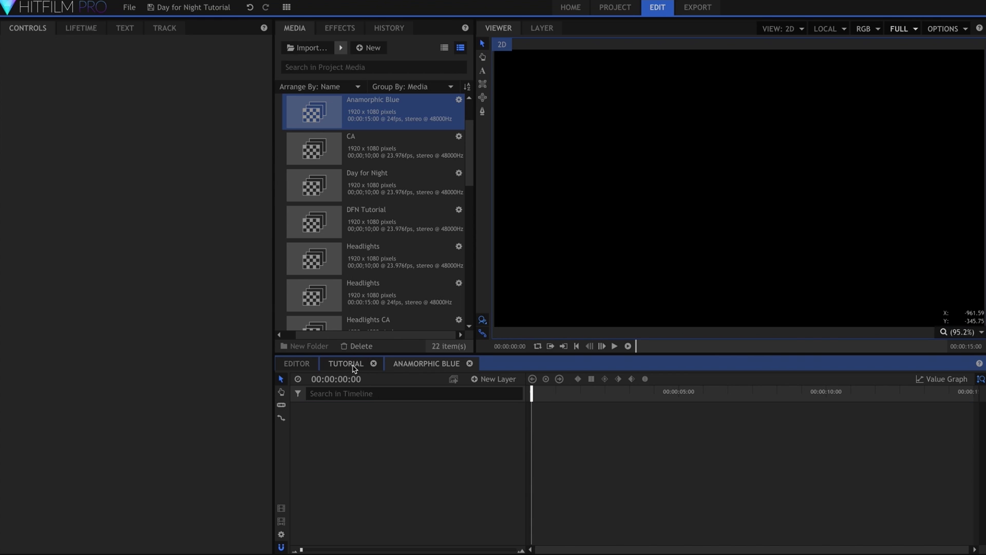
click(353, 366)
key(Home)
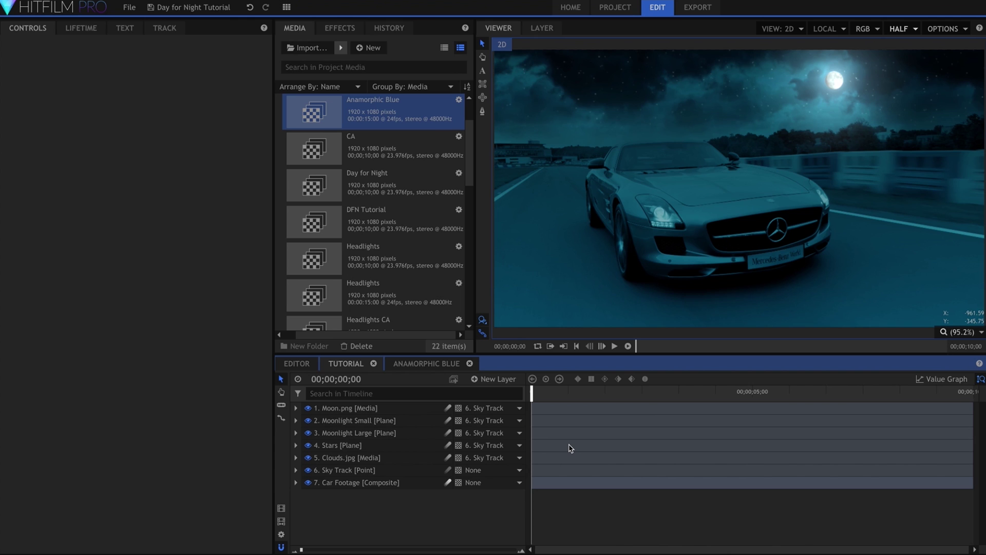
key(ctrl+v)
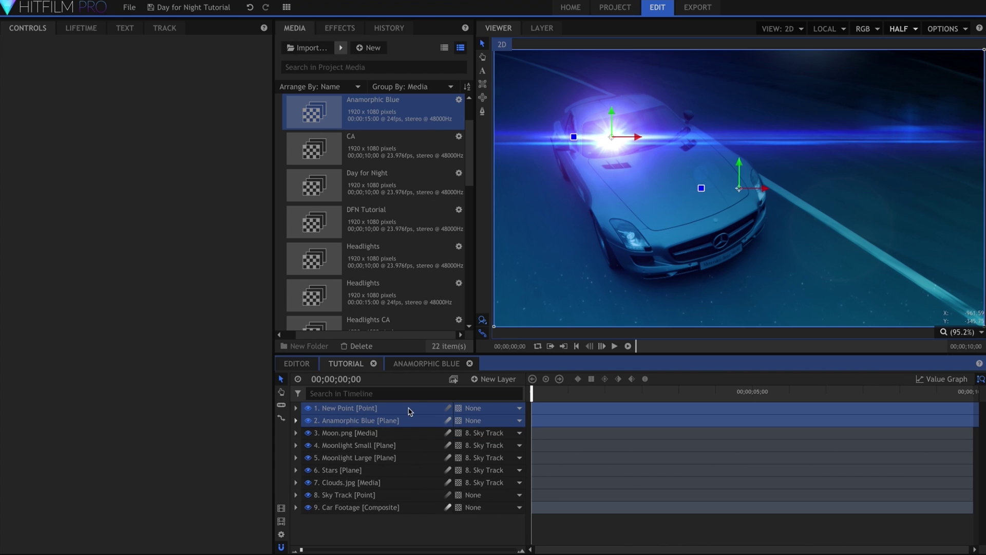
Rename the pasted New Point layer to "Anamorphic Blue Point".
click(409, 410)
double_click(409, 409)
text(Ana)
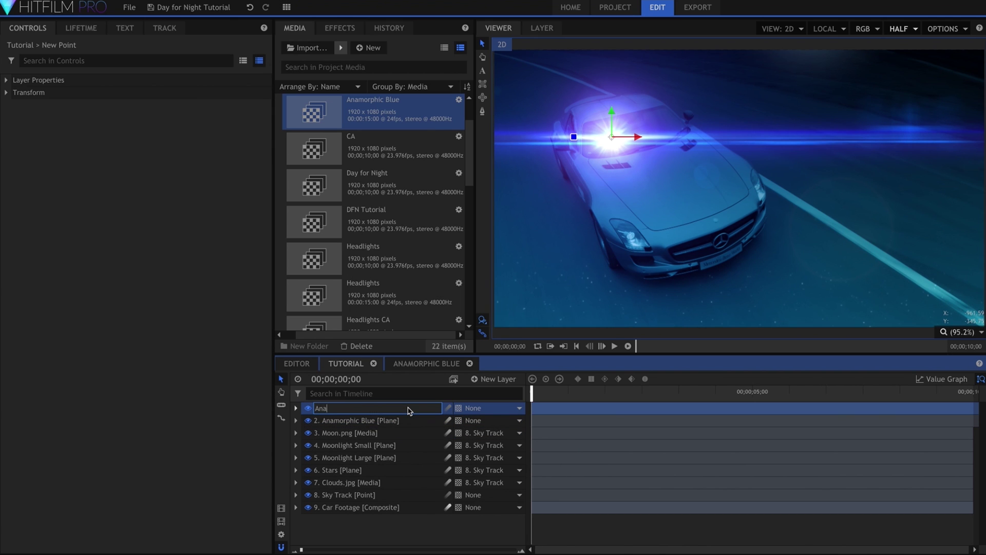
text(morphic Blue Point)
key(Return)
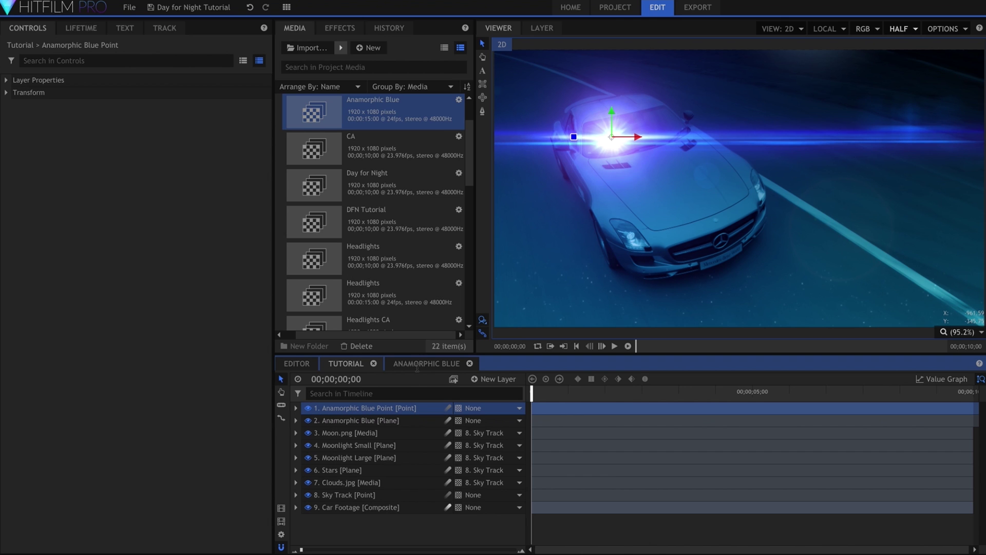
click(399, 260)
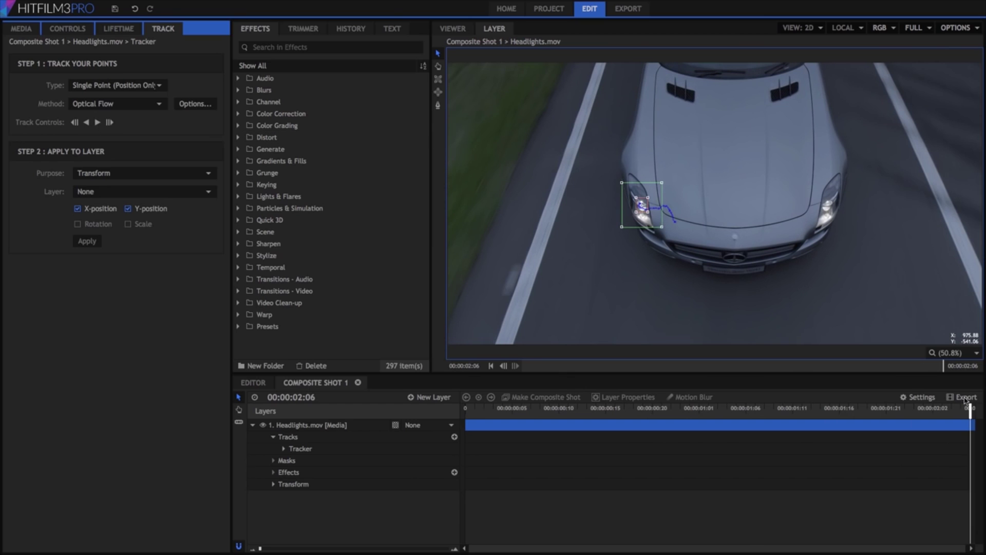
Add a point layer named "Tracking" to Composite Shot 1 with the playhead at the first frame.
drag(969, 410, 379, 404)
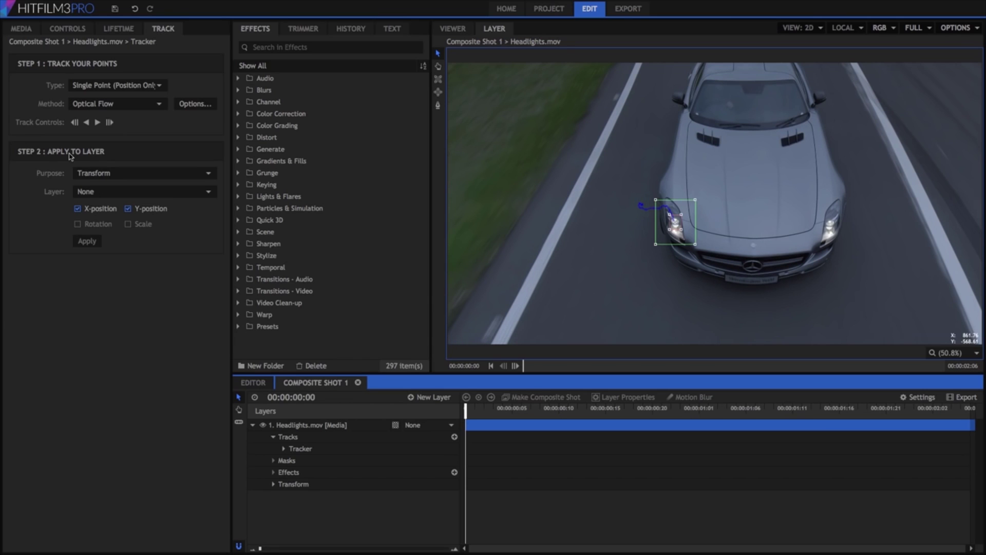
click(431, 397)
click(434, 469)
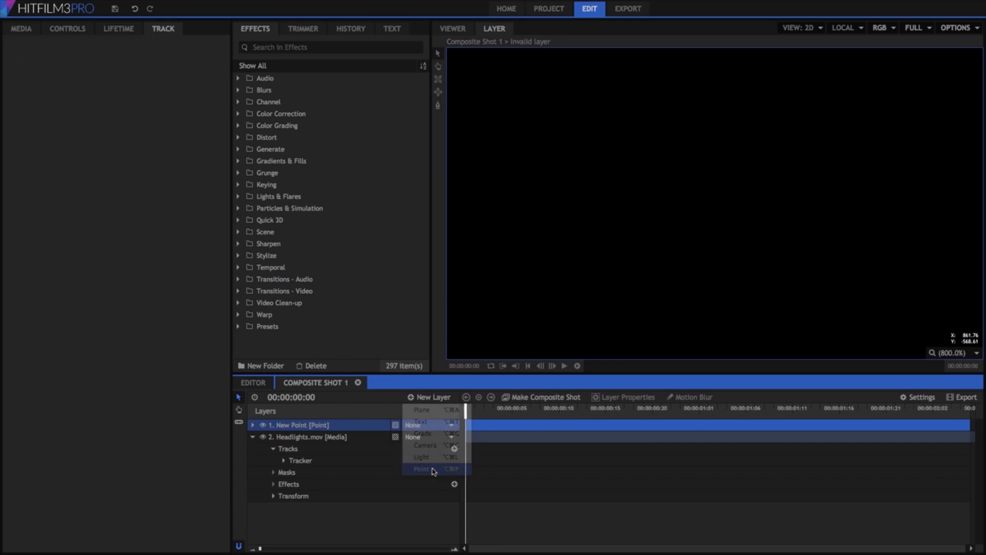
right_click(301, 429)
click(323, 418)
text(Tracking)
key(Return)
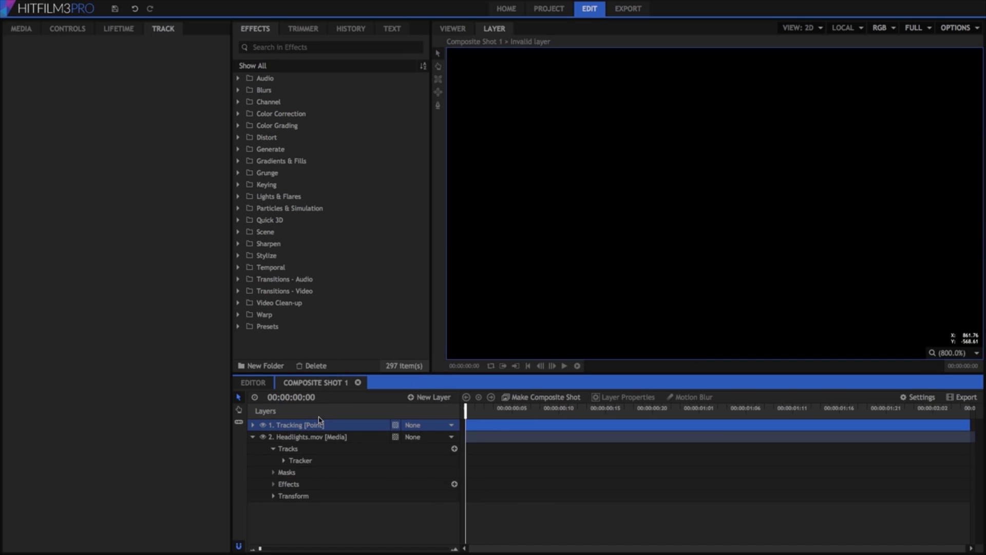
Choose the Tracking point as the layer that receives the Headlights.mov tracker's transform data.
click(306, 460)
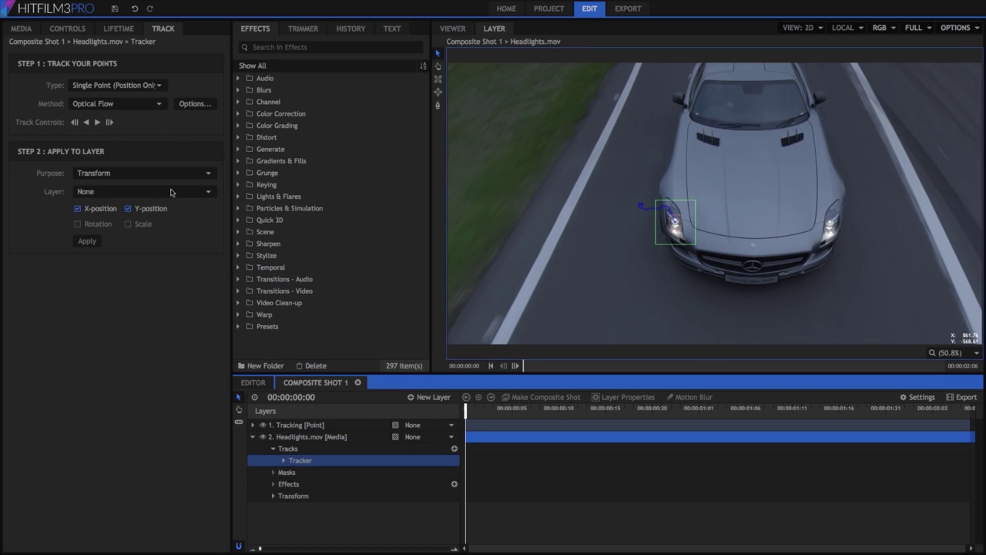
click(164, 29)
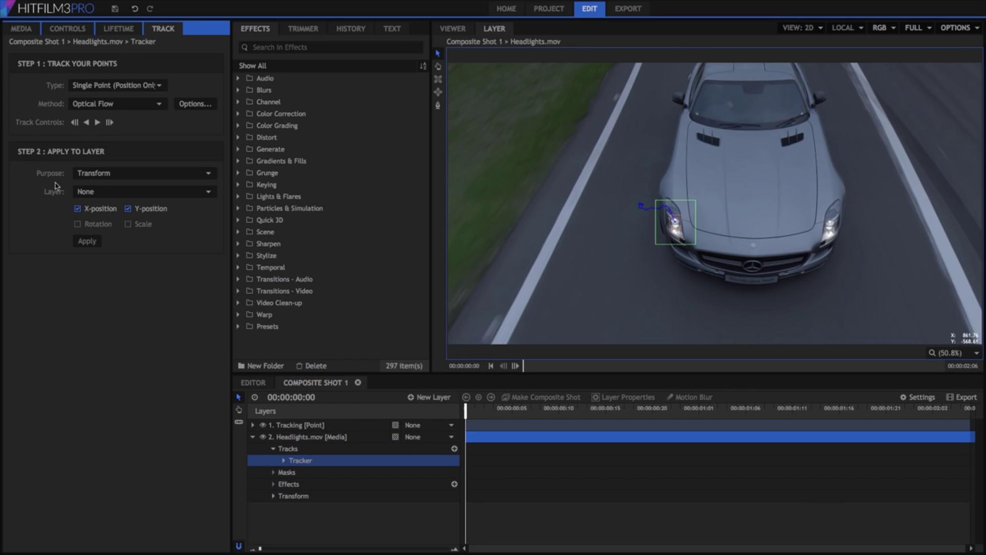
click(166, 191)
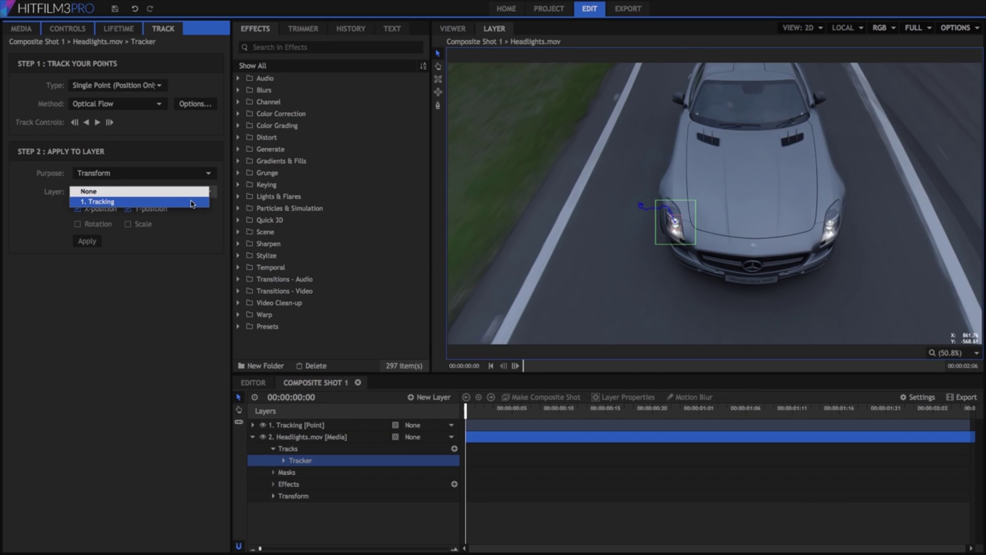
click(191, 202)
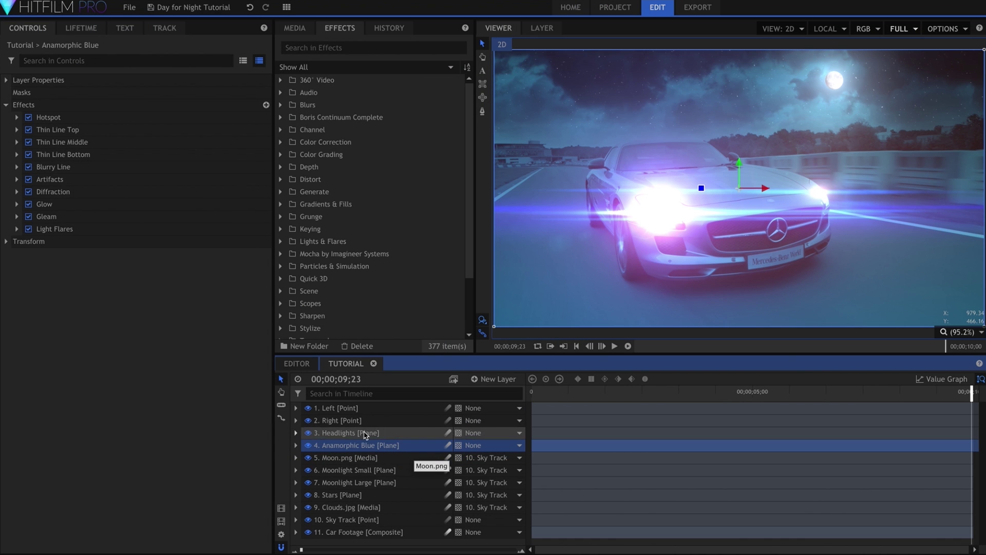
Delete the Hotspot and Glow effects from the Anamorphic Blue layer.
click(75, 120)
key(Delete)
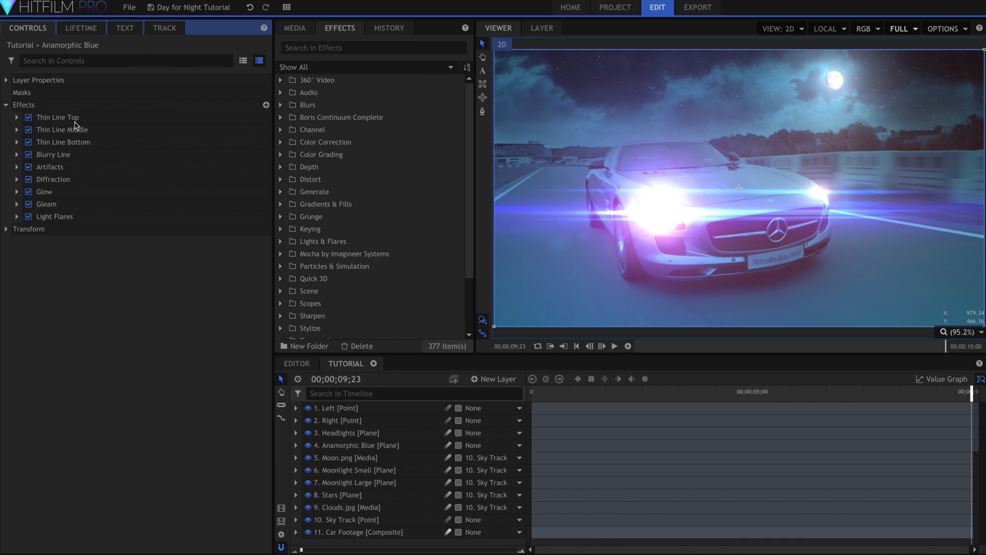
key(Delete)
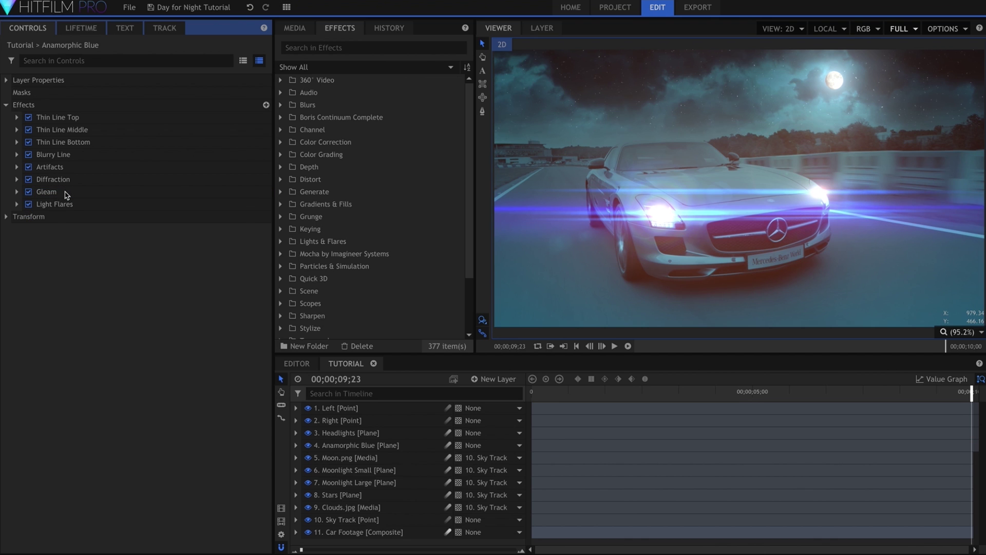
For the Left flare on the Headlights layer, lower the global Saturation to 0.24 and reduce the Other Elements scale.
click(371, 433)
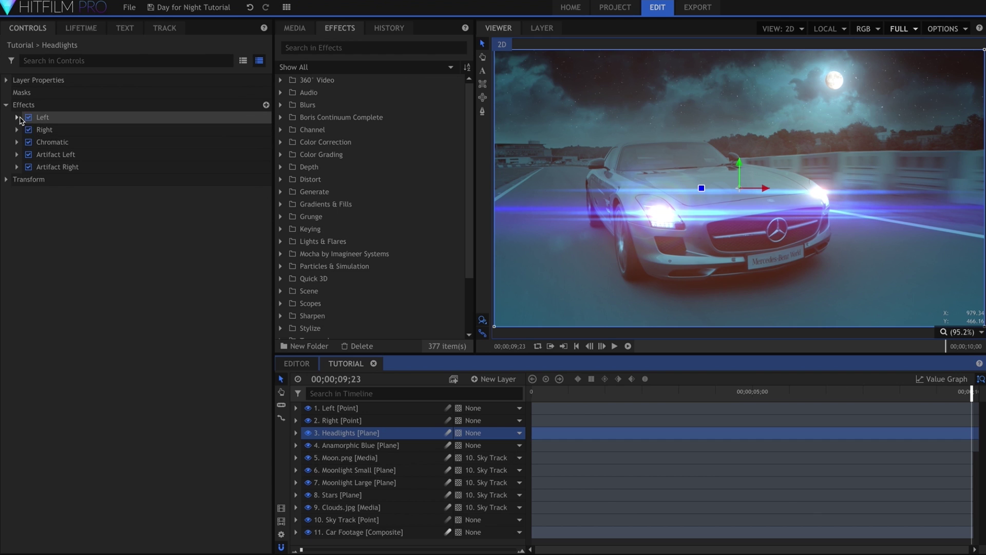
click(17, 117)
click(27, 217)
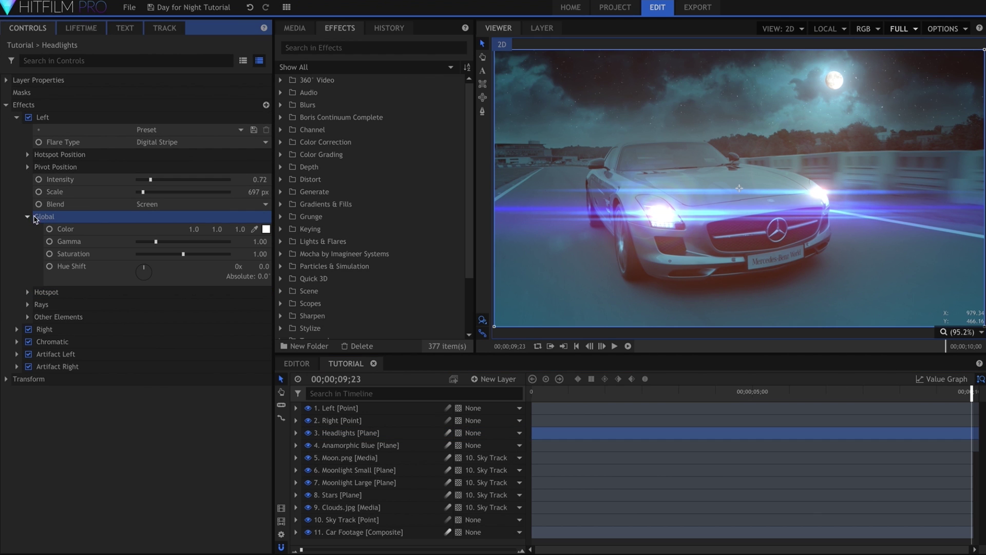
drag(182, 254, 122, 254)
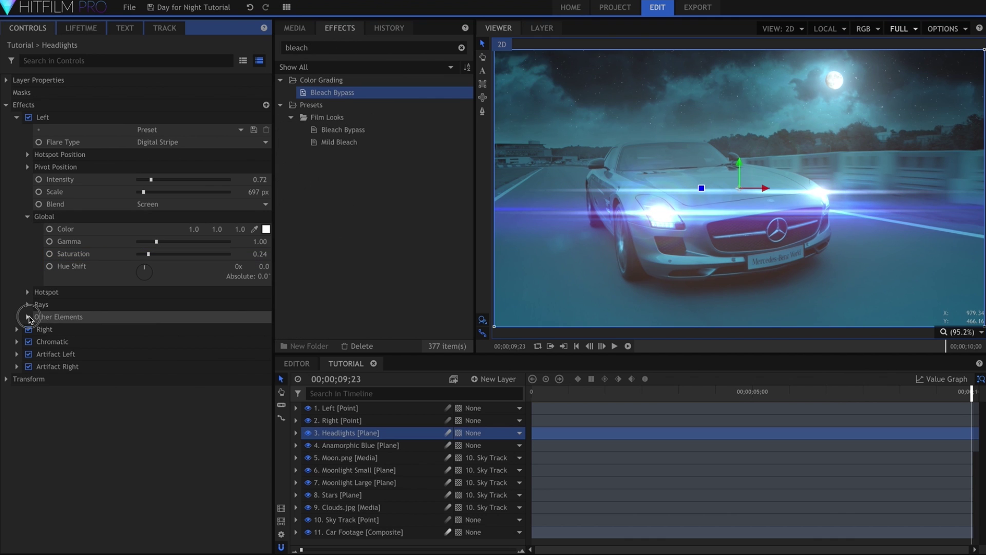
click(28, 316)
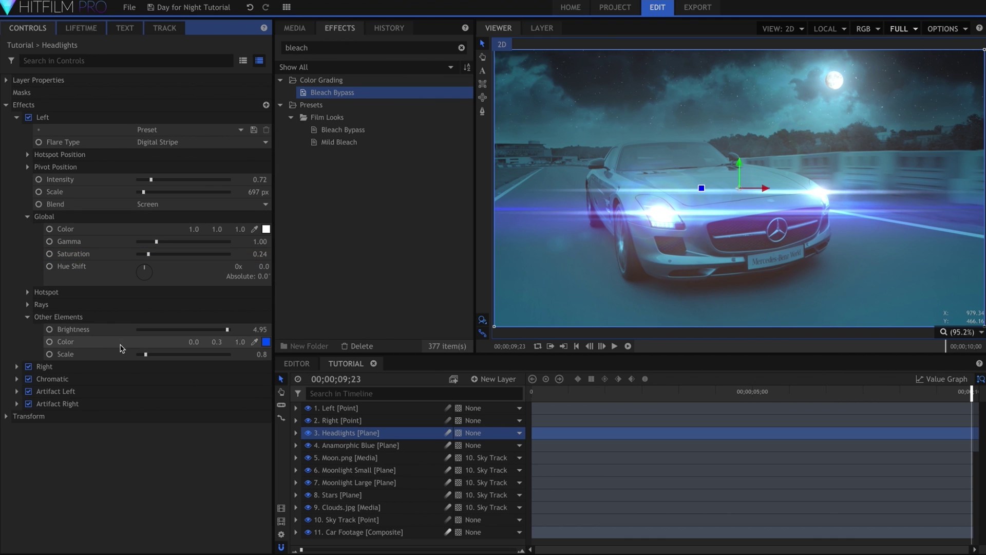
drag(145, 359, 140, 354)
Reduce the Other Elements scale of the Right flare on the Headlights layer.
click(16, 117)
click(17, 129)
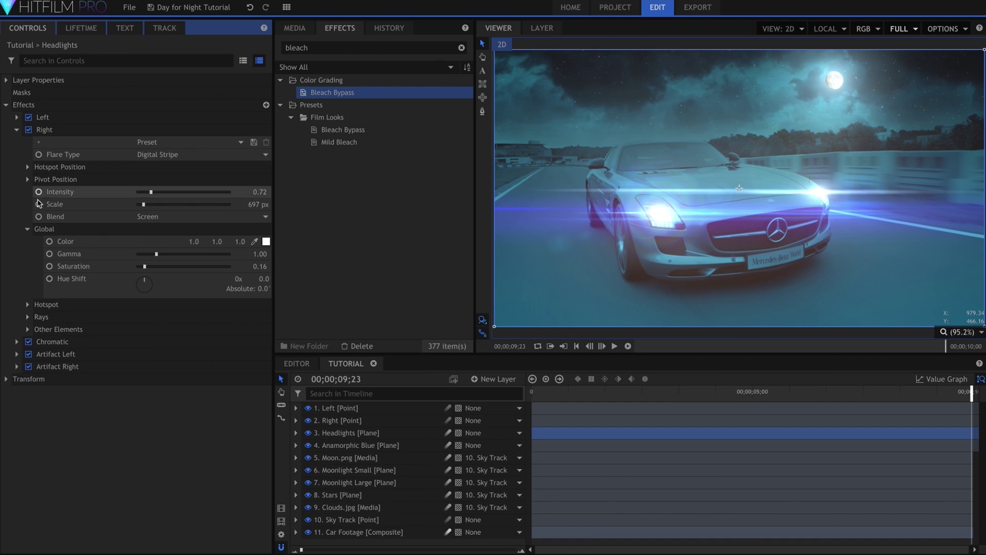
click(28, 329)
drag(145, 368, 142, 368)
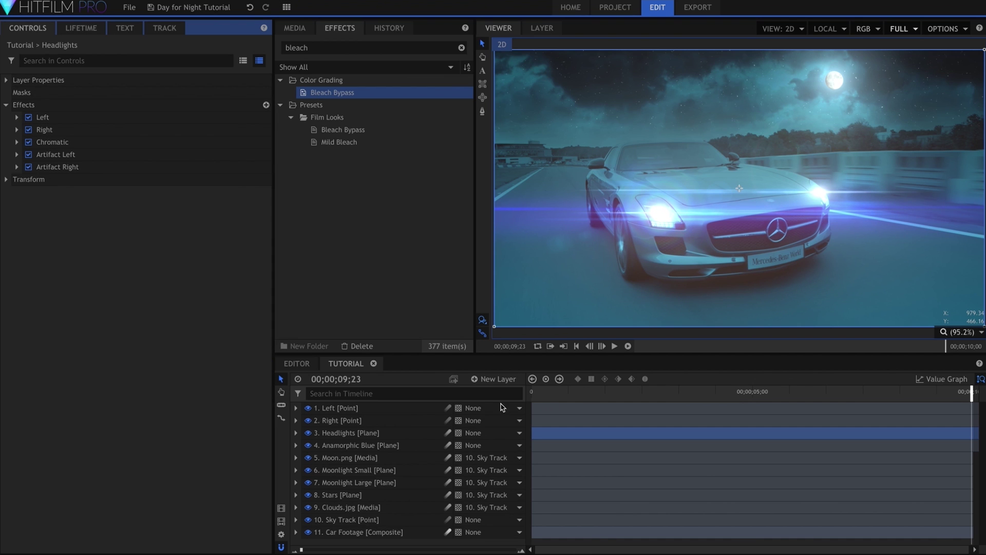
Add a grade layer above all other layers and apply the Bleach Bypass effect to it.
click(492, 379)
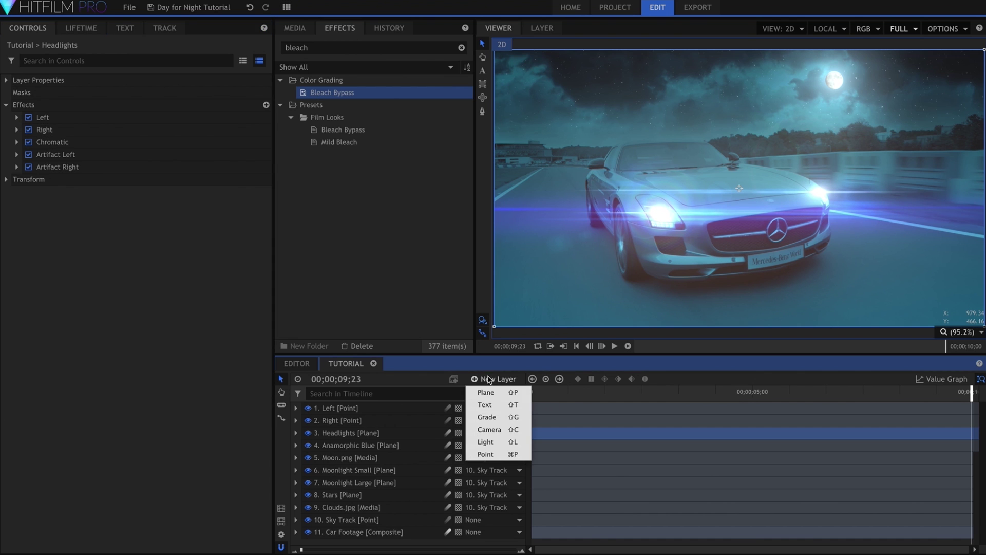
click(490, 417)
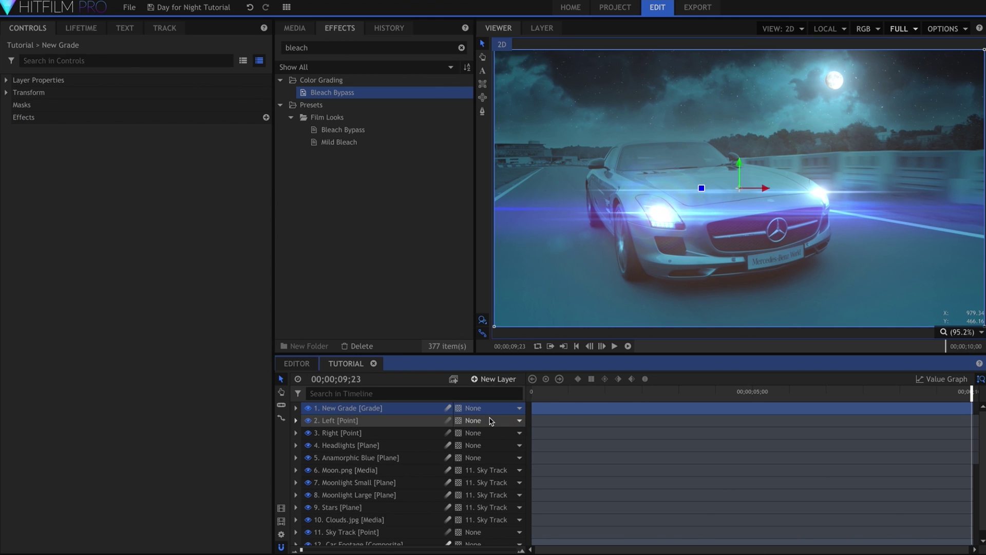
drag(362, 95, 396, 412)
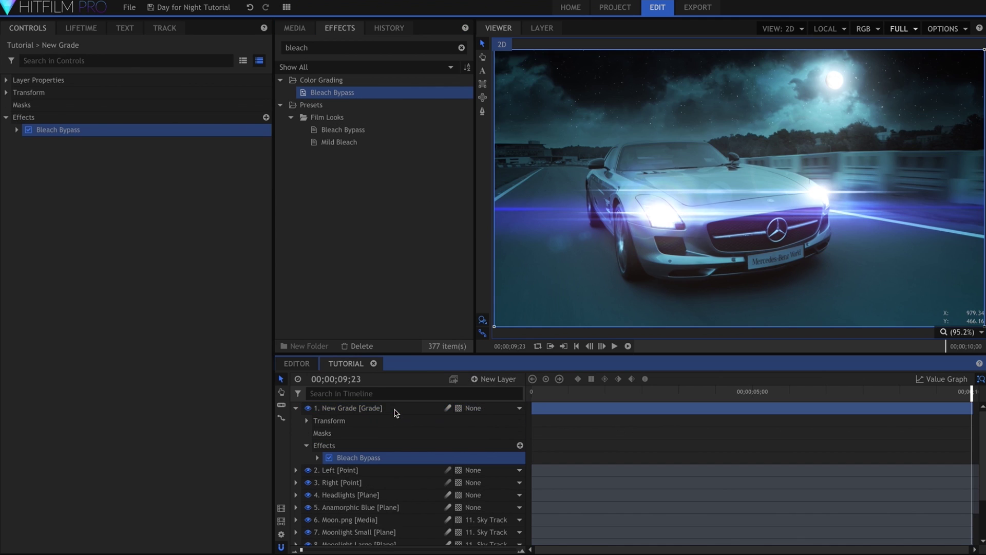
click(296, 408)
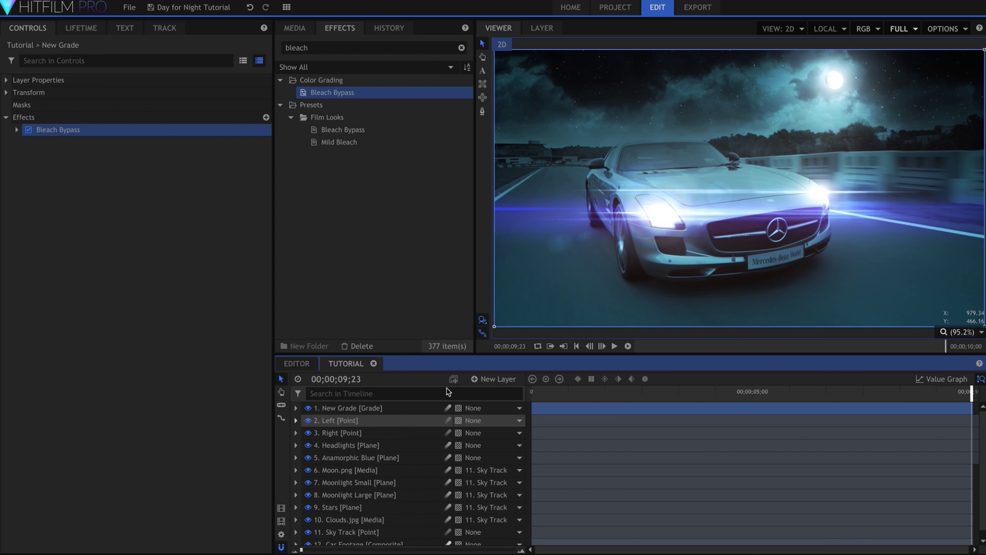
Search the effects for "vigne" and apply the Vignette 1080p preset to the grade layer below Bleach Bypass.
click(461, 48)
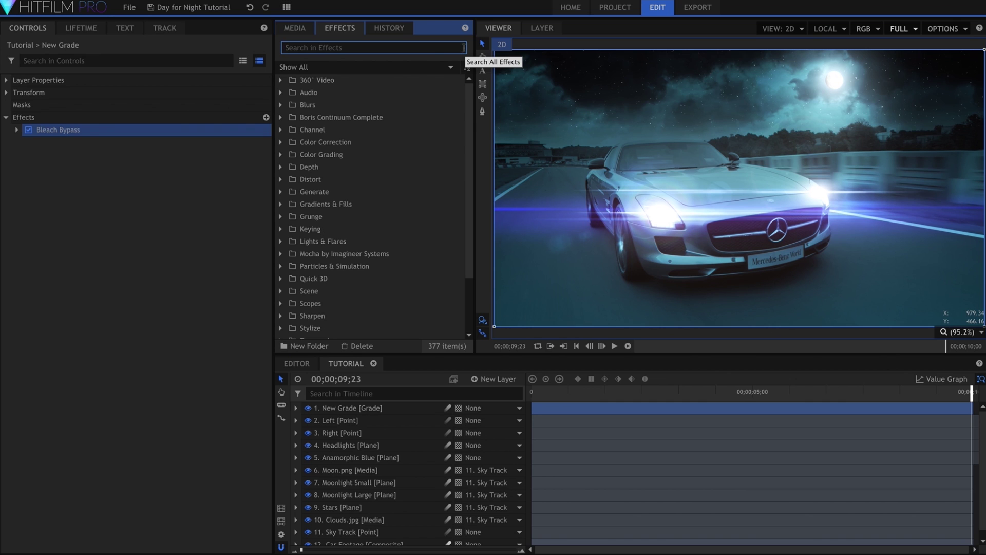
scroll(404, 536, down, 1)
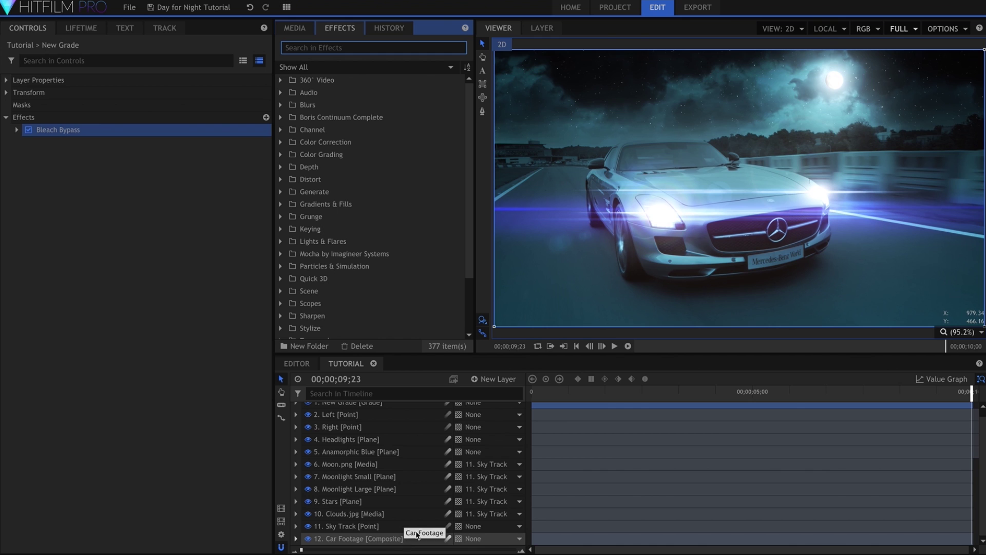
scroll(418, 490, up, 1)
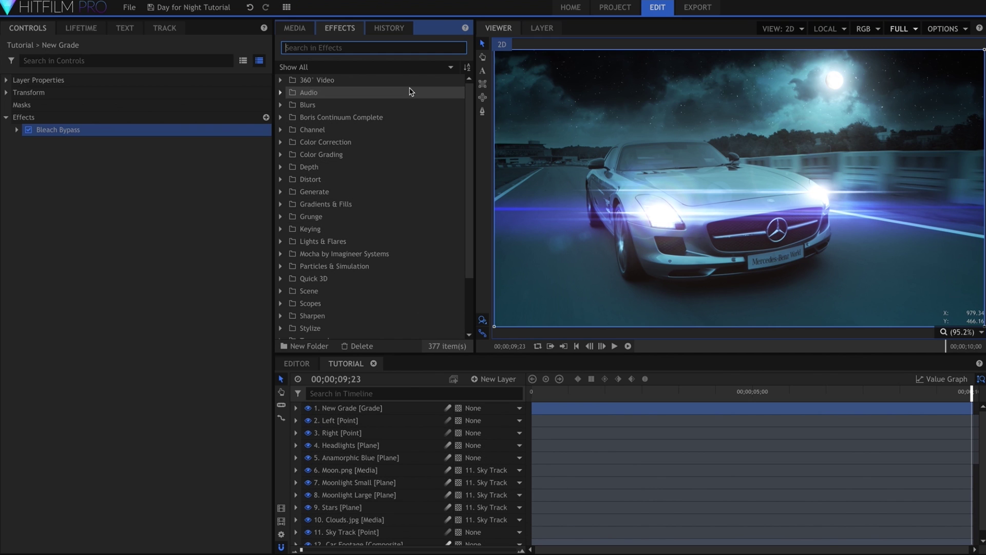
text(vigne)
drag(392, 146, 158, 137)
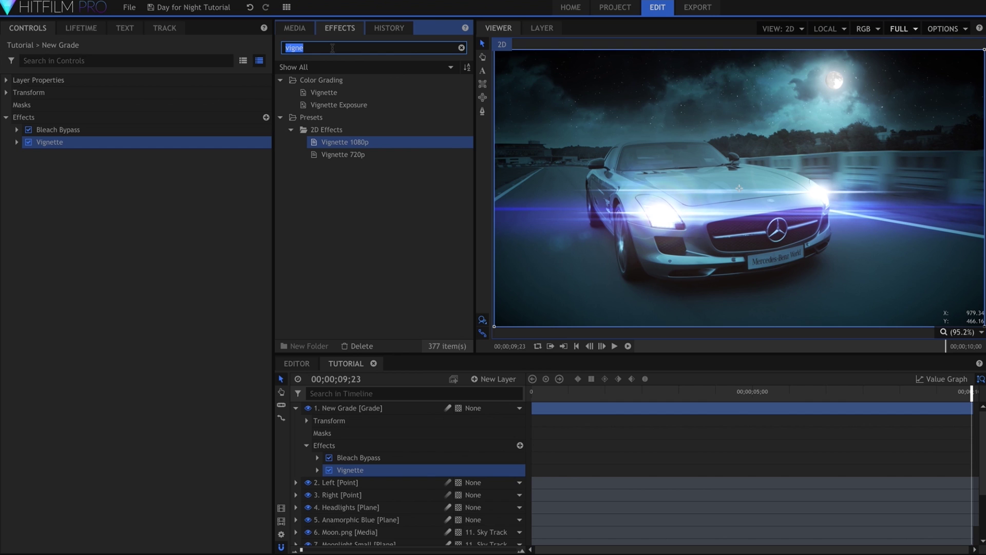
Add the Hue, Saturation & Lightness effect below Vignette on the grade layer and expand its Master settings.
text(hue)
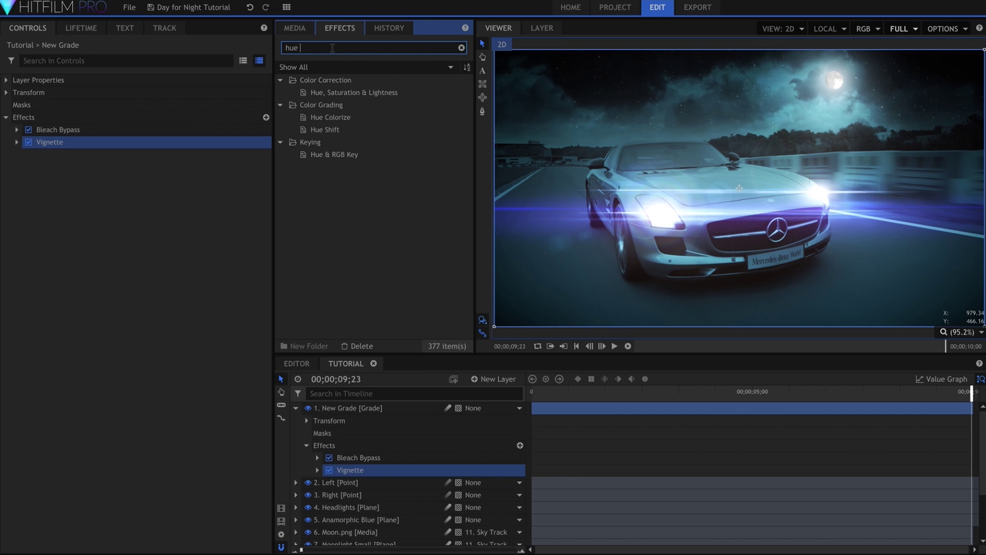
drag(334, 93, 45, 156)
click(17, 154)
click(27, 179)
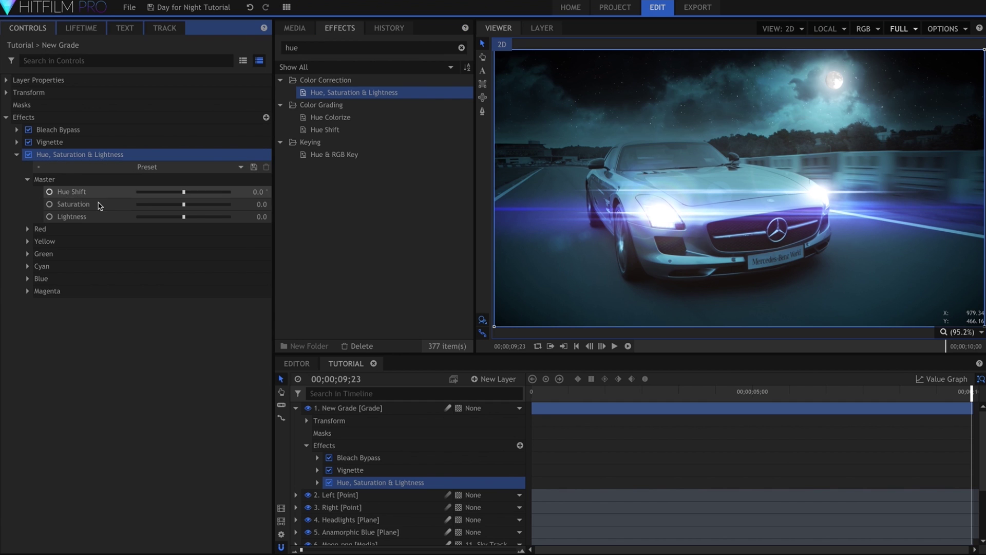
Set the Master Saturation to 45 and the Hue Shift to 3° in the Hue, Saturation & Lightness effect.
click(258, 204)
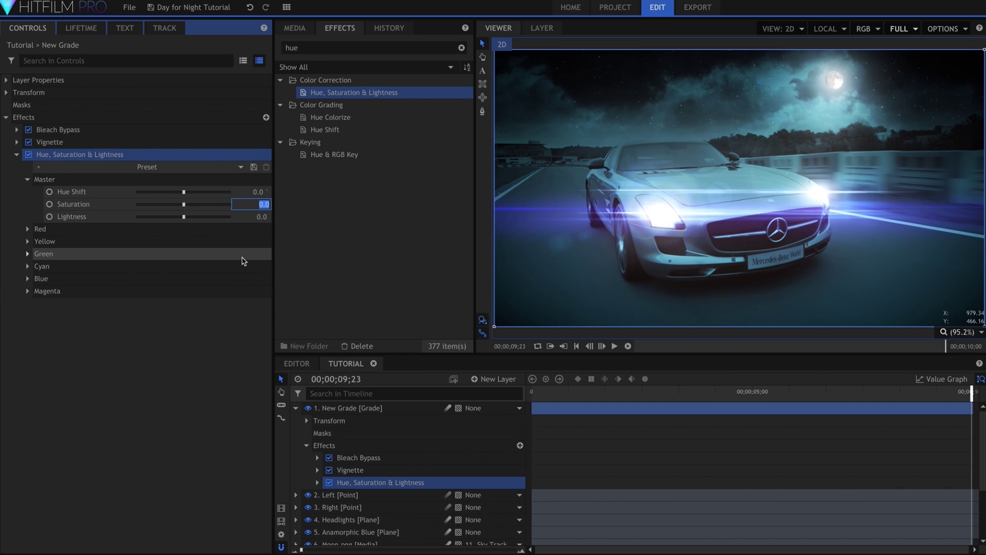
text(45)
key(Return)
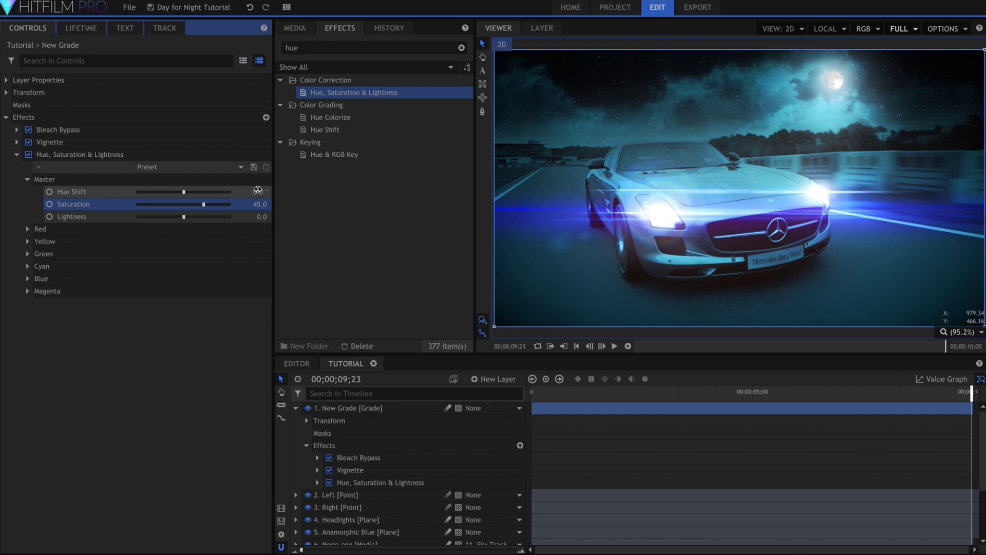
click(258, 190)
text(3)
key(Return)
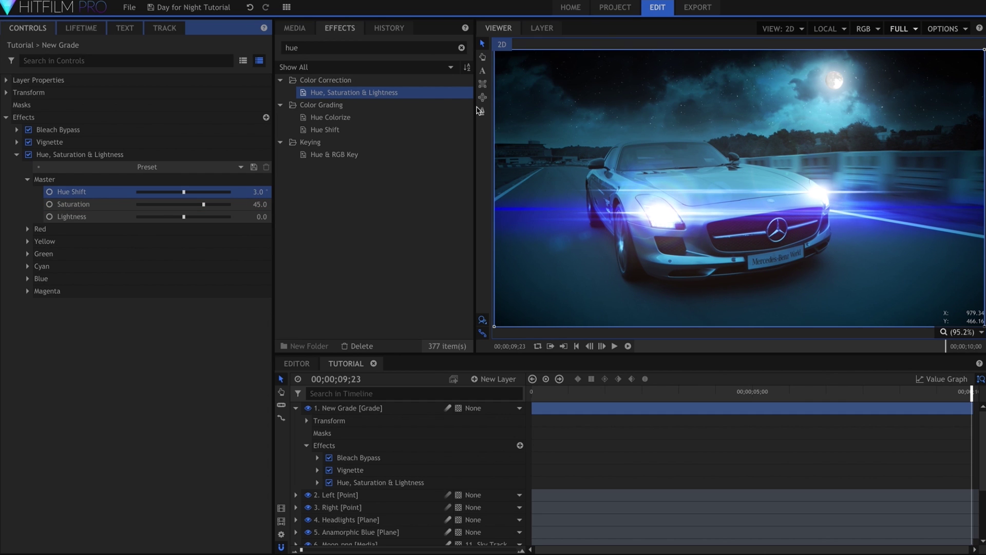
Clear the effects search and add the LensDirt_7.JPG image from the project media above the grade layer.
click(461, 47)
click(295, 28)
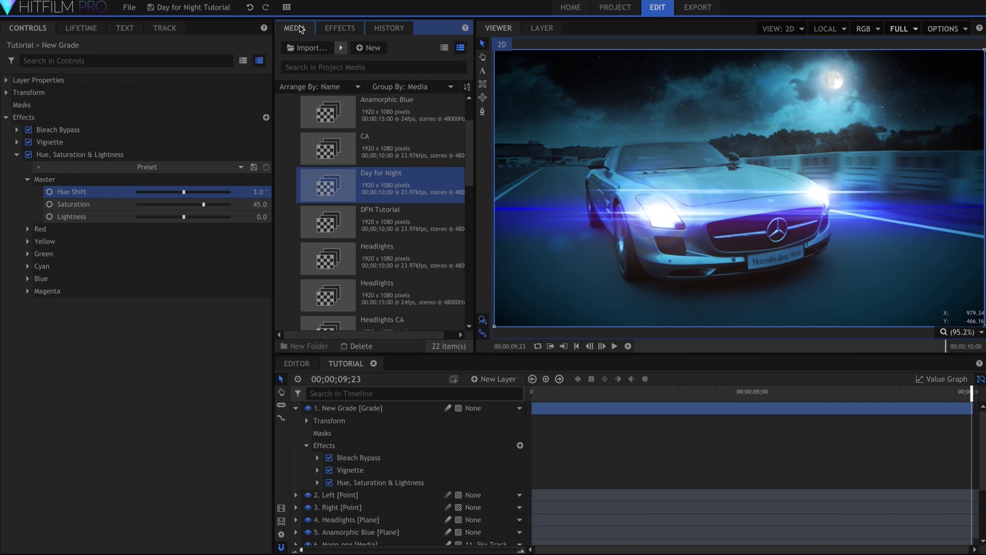
scroll(358, 177, down, 10)
scroll(358, 177, up, 4)
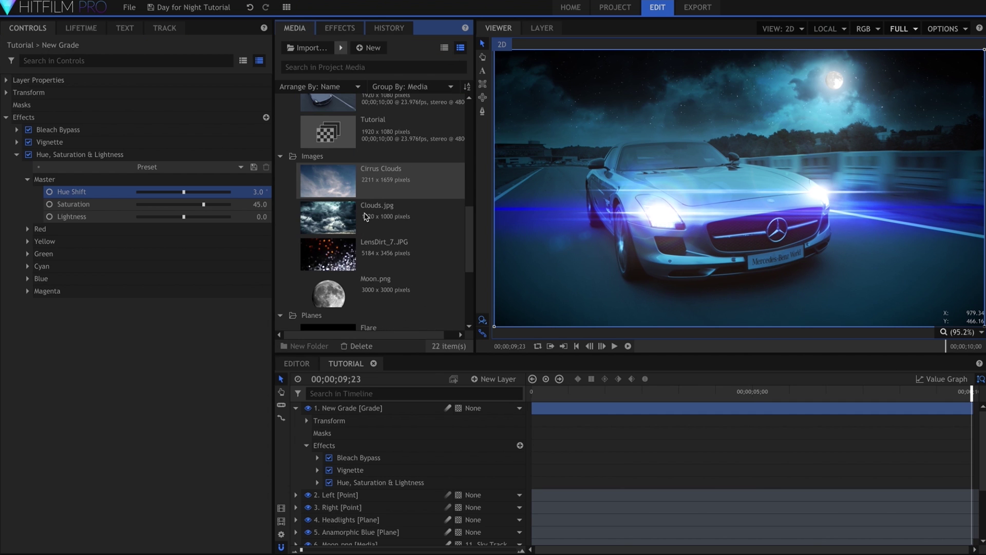
drag(393, 248, 385, 410)
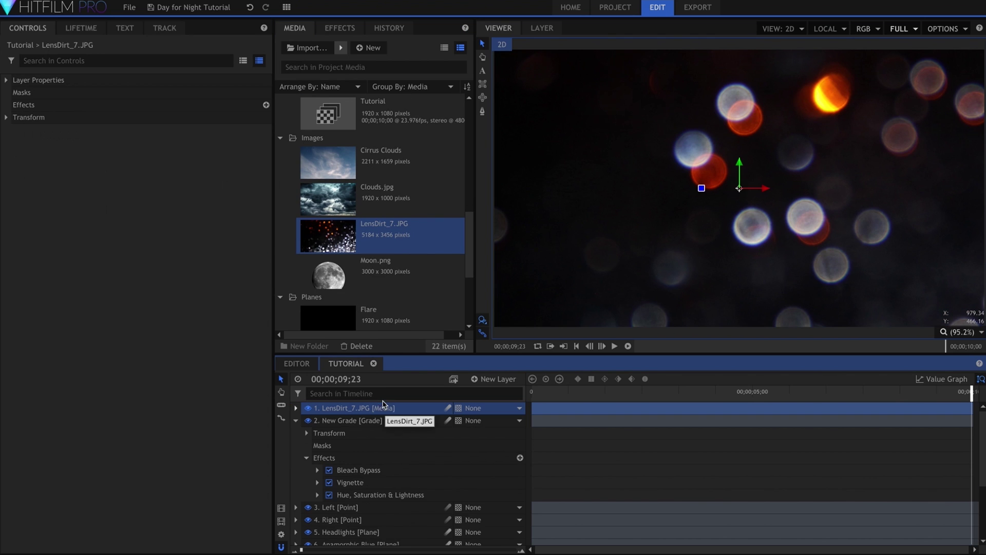
Scale the LensDirt_7.JPG layer to 45% and hide it in the timeline.
click(7, 117)
mouse_move(230, 166)
mouse_down()
mouse_move(218, 166)
mouse_move(238, 169)
mouse_up()
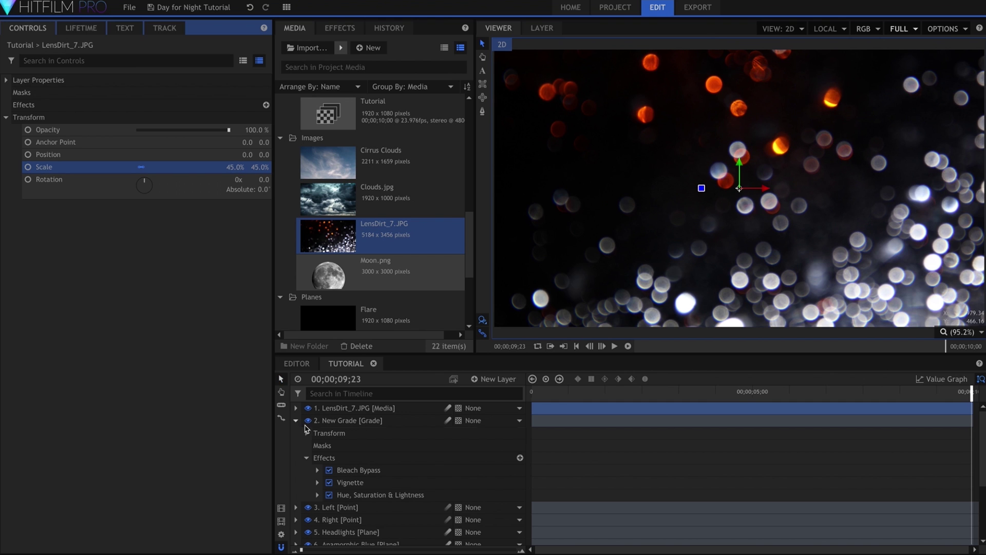
click(307, 408)
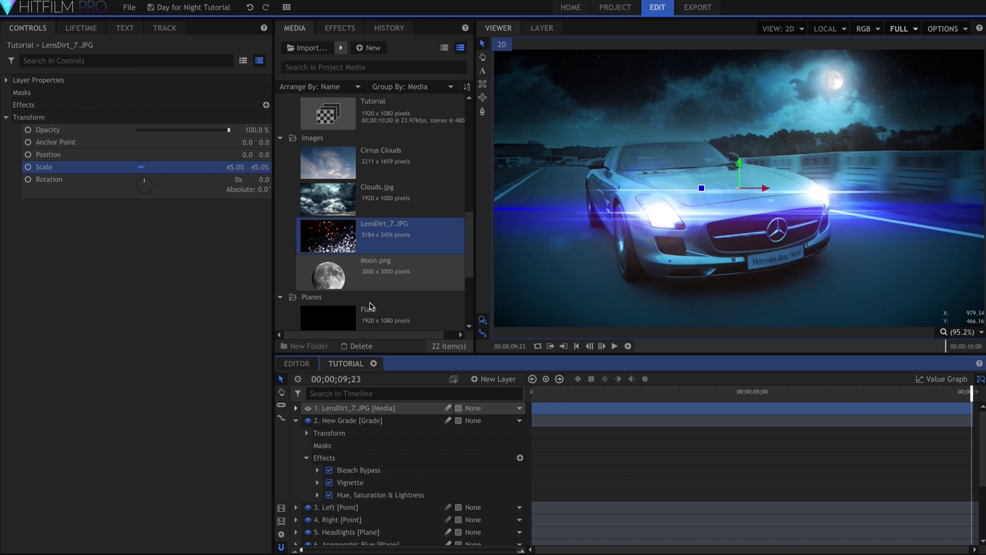
Search the effects for "lens" and apply the Lens Dirt effect to the grade layer below Hue, Saturation & Lightness.
click(340, 28)
click(357, 48)
text(len)
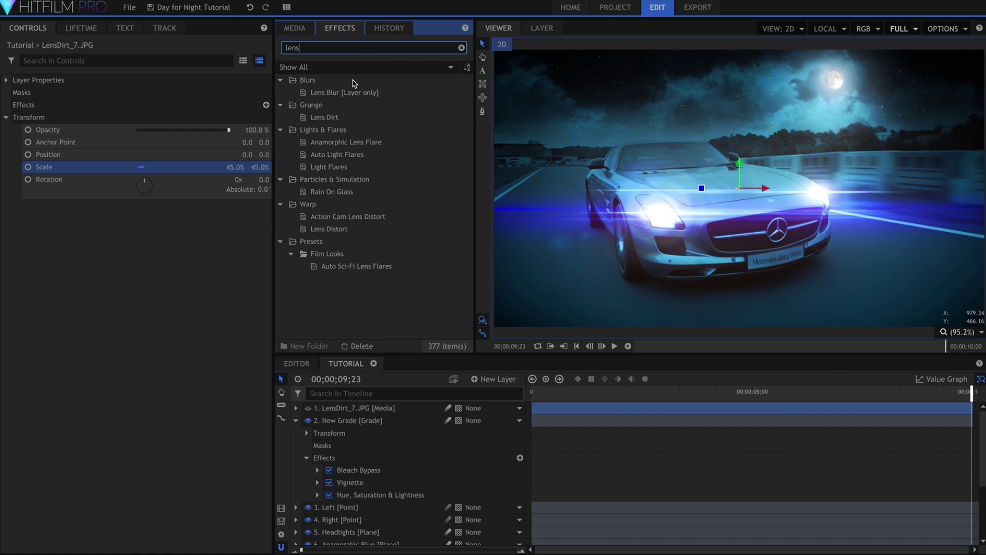
text(s)
drag(353, 117, 371, 421)
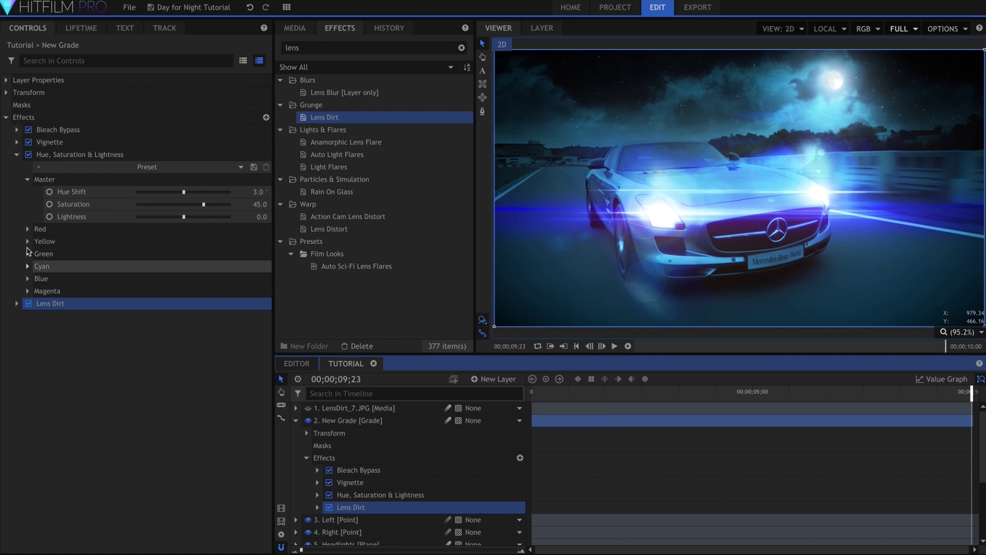
Collapse Hue, Saturation & Lightness, expand Lens Dirt and set its Dirt Layer to LensDirt_7.JPG.
click(17, 154)
click(17, 167)
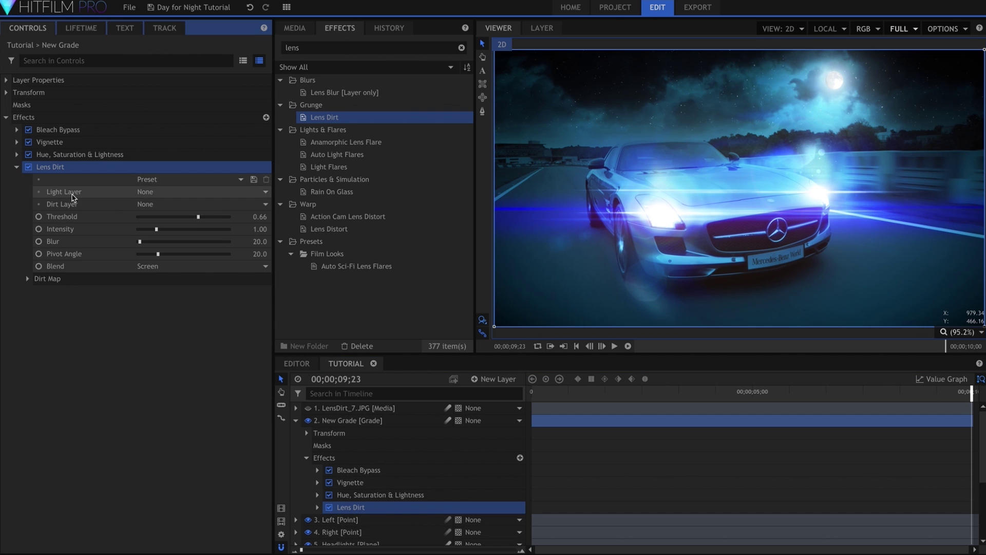
click(165, 204)
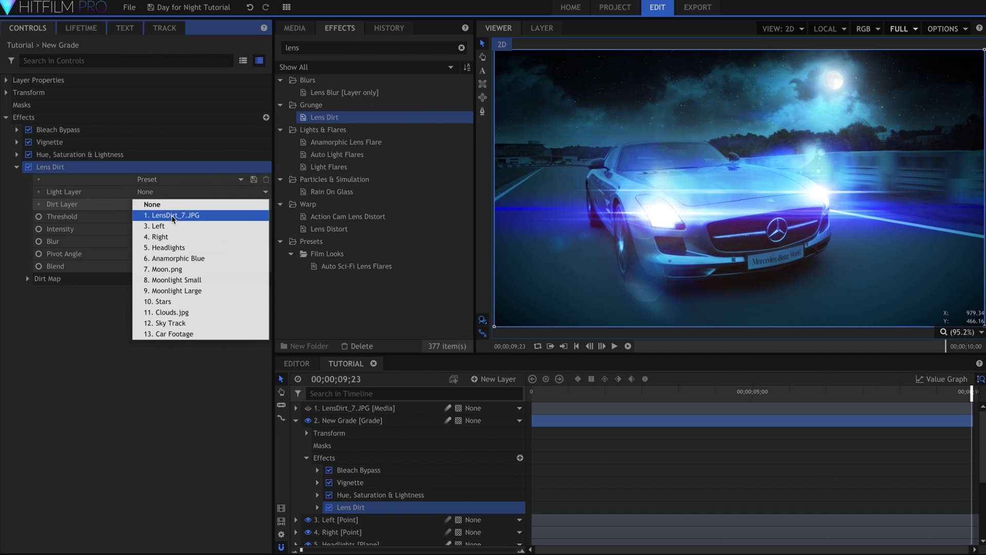
click(173, 216)
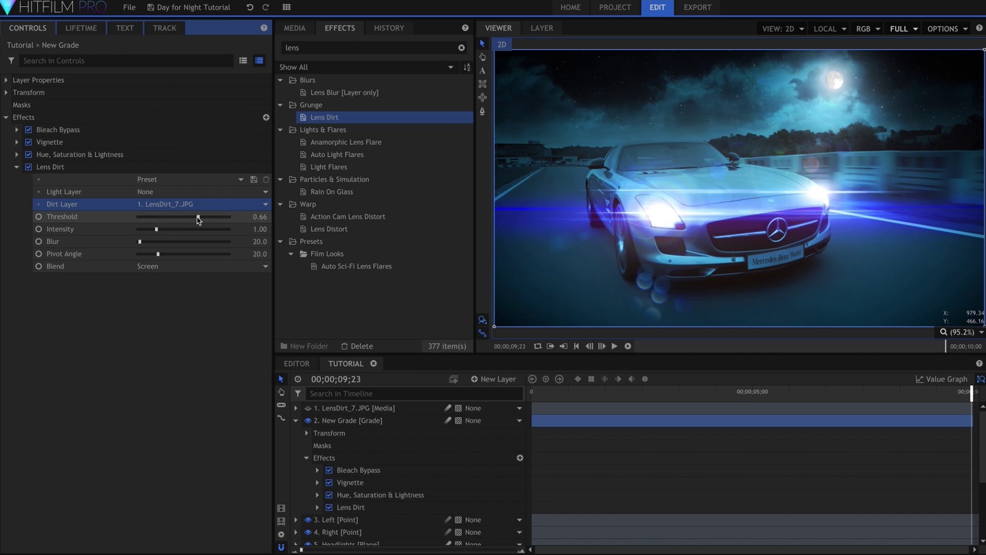
Raise the Threshold, Blur and Intensity of the Lens Dirt effect on the grade layer.
drag(208, 221, 215, 221)
drag(159, 242, 171, 246)
drag(160, 229, 163, 231)
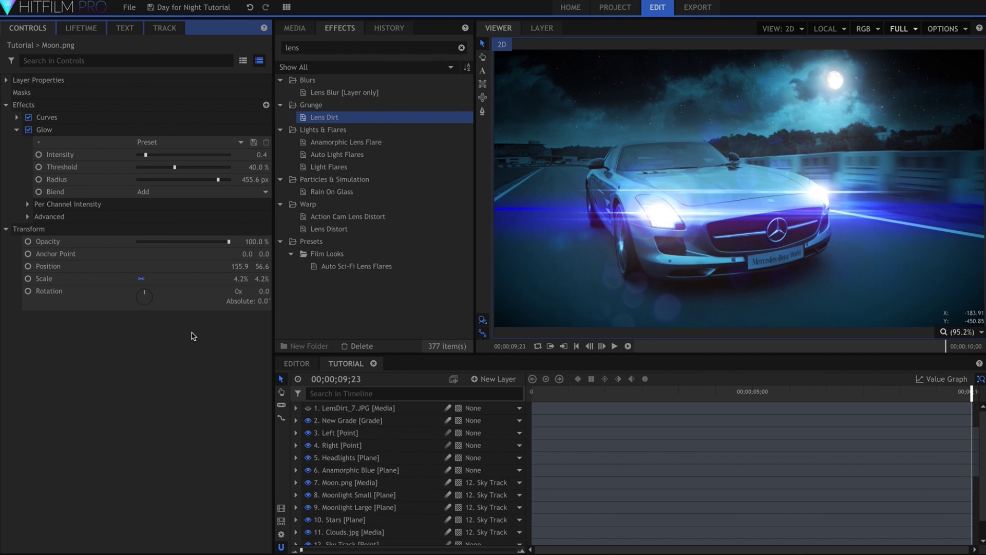
Enable motion blur on the Headlights and Anamorphic Blue layers.
click(451, 459)
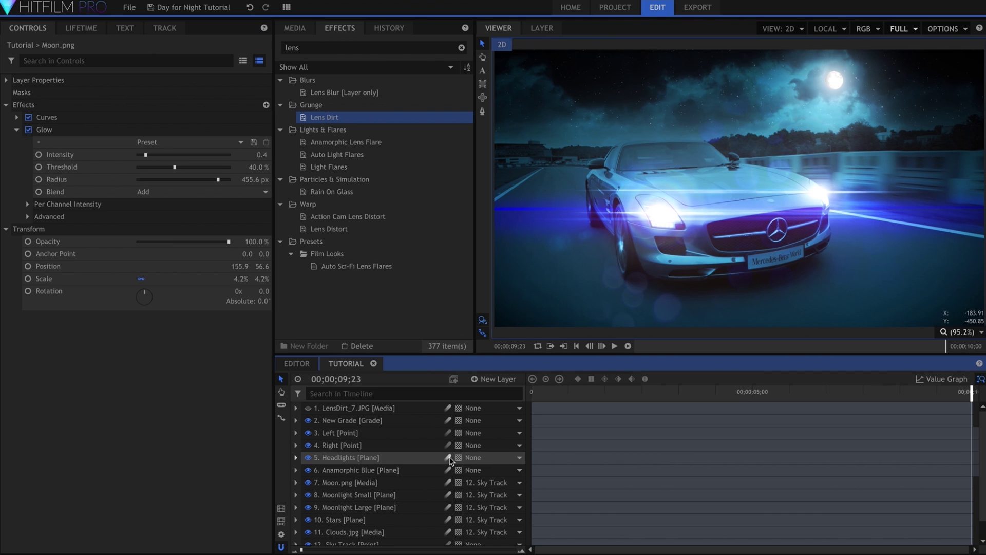
click(448, 470)
scroll(450, 482, down, 1)
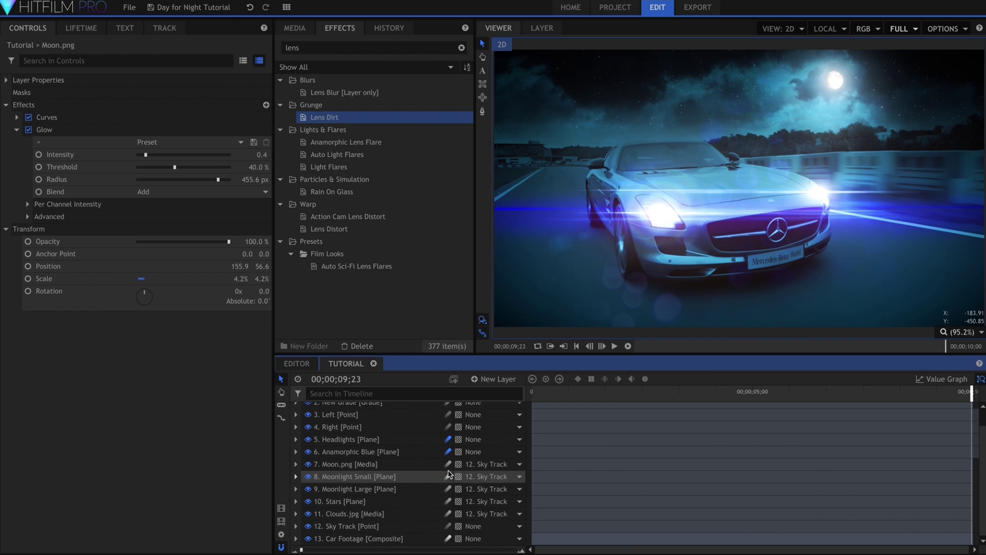